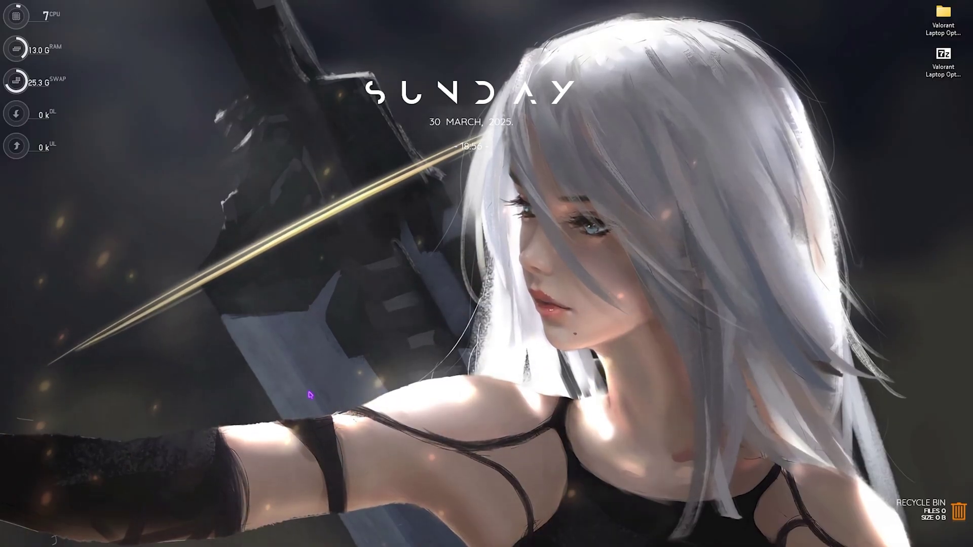
Launch Settings and go to Gaming > Game Bar
key(super)
text(se)
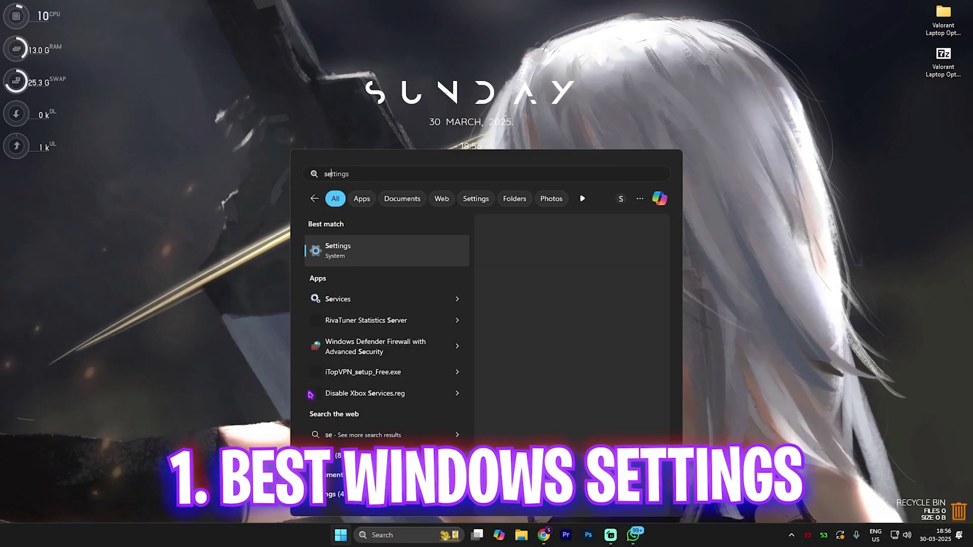
click(338, 249)
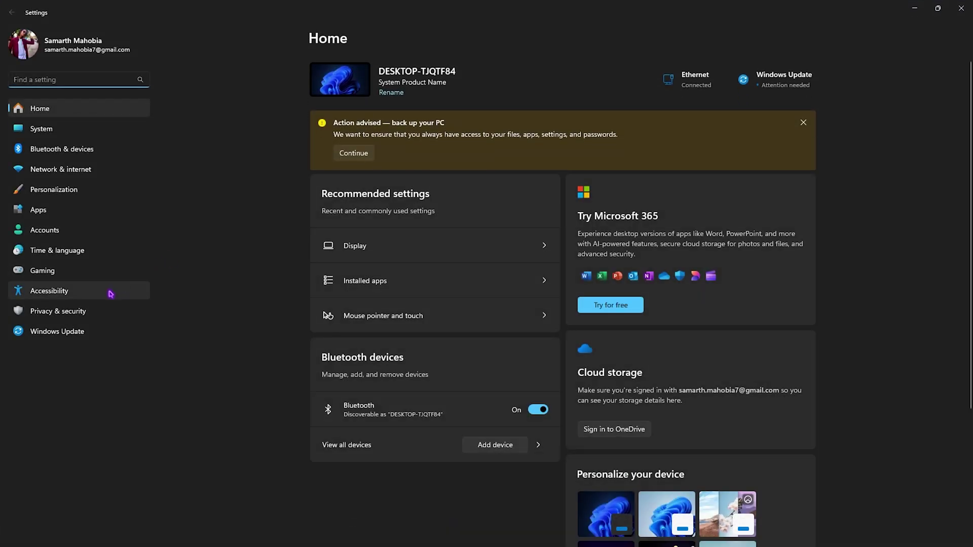
click(96, 272)
click(365, 84)
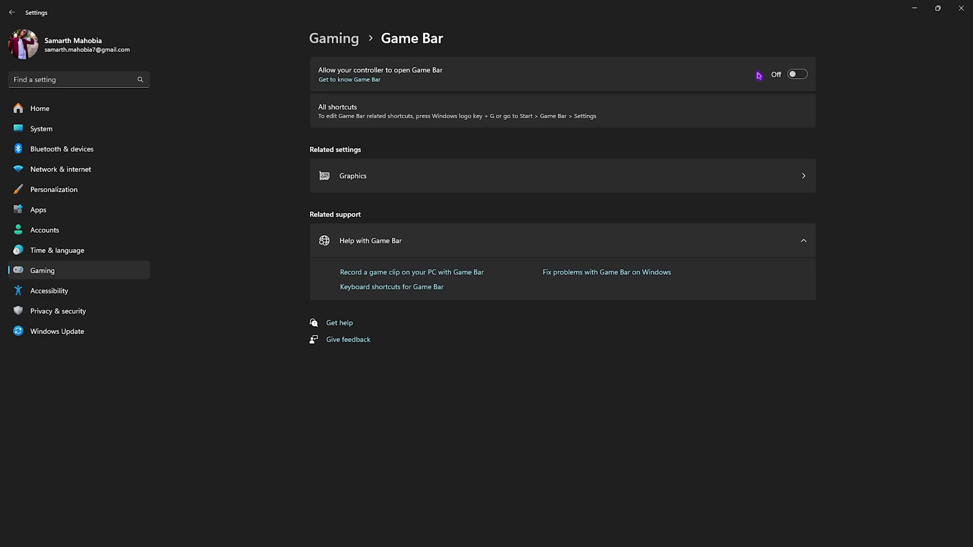
On the Graphics page, expand Advanced graphics settings to confirm hardware-accelerated GPU scheduling is On
click(381, 176)
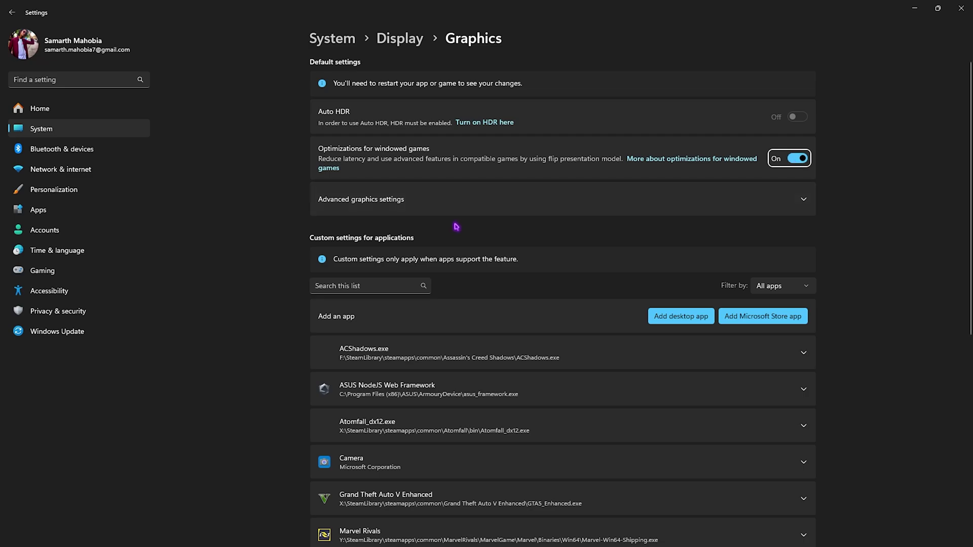
click(376, 199)
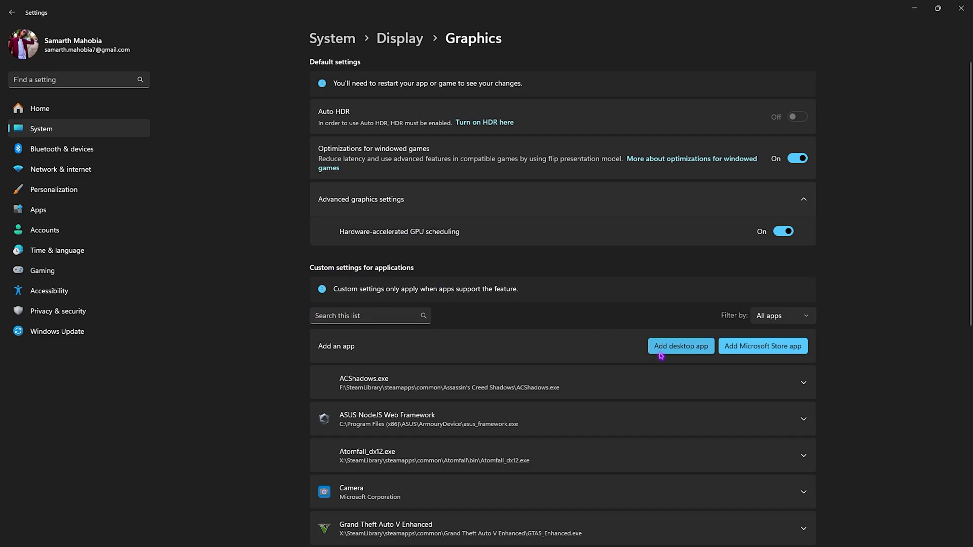
Add VALORANT-Win64-Shipping.exe from Riot Games\VALORANT\live\ShooterGame to the graphics app list
click(675, 349)
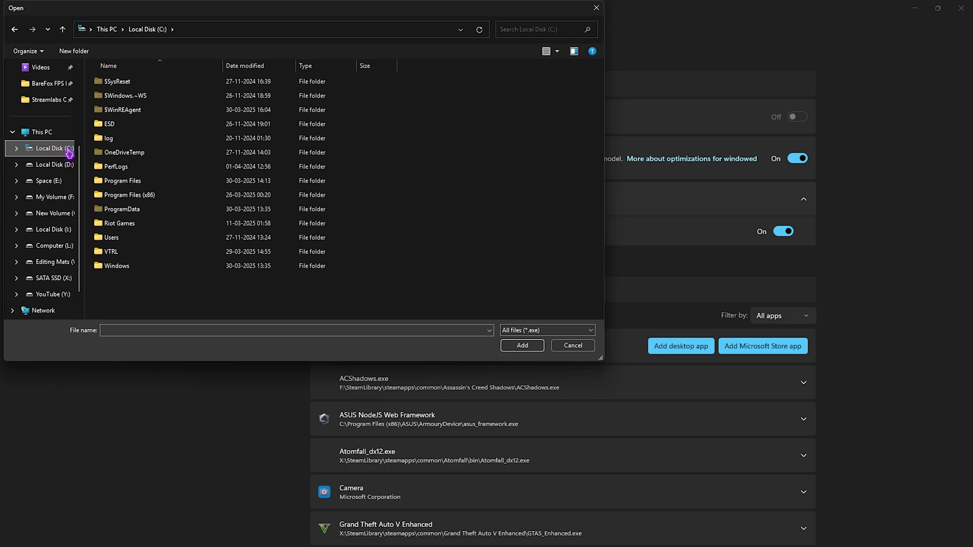
double_click(141, 228)
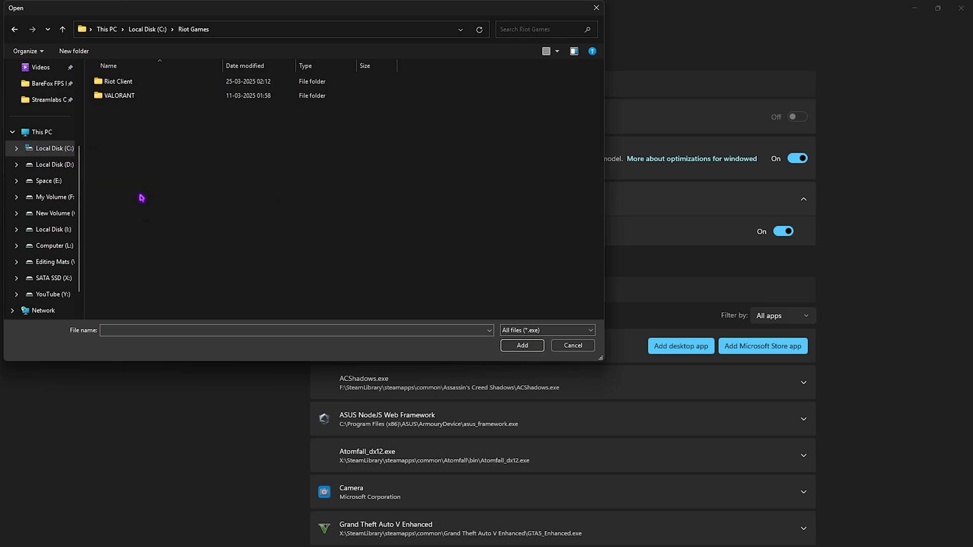
double_click(130, 95)
double_click(131, 82)
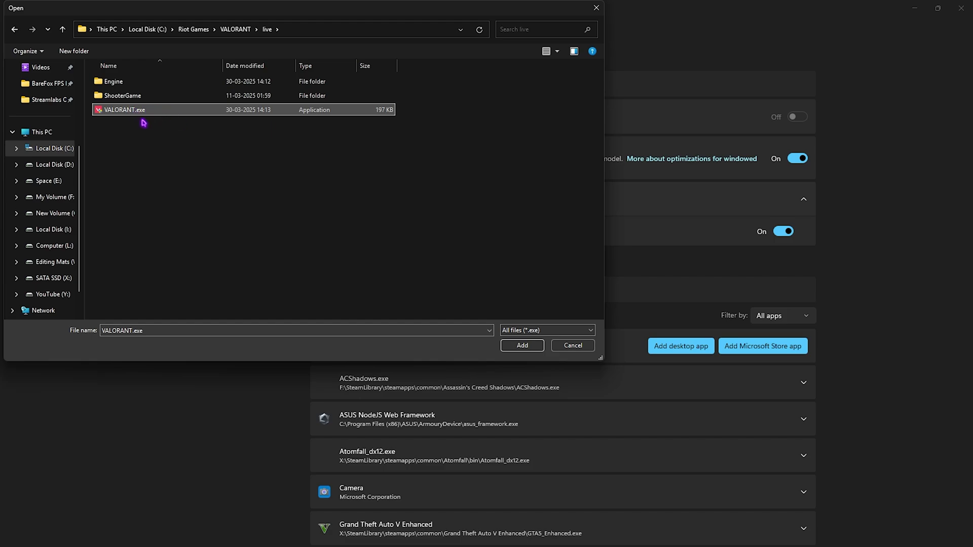
double_click(120, 96)
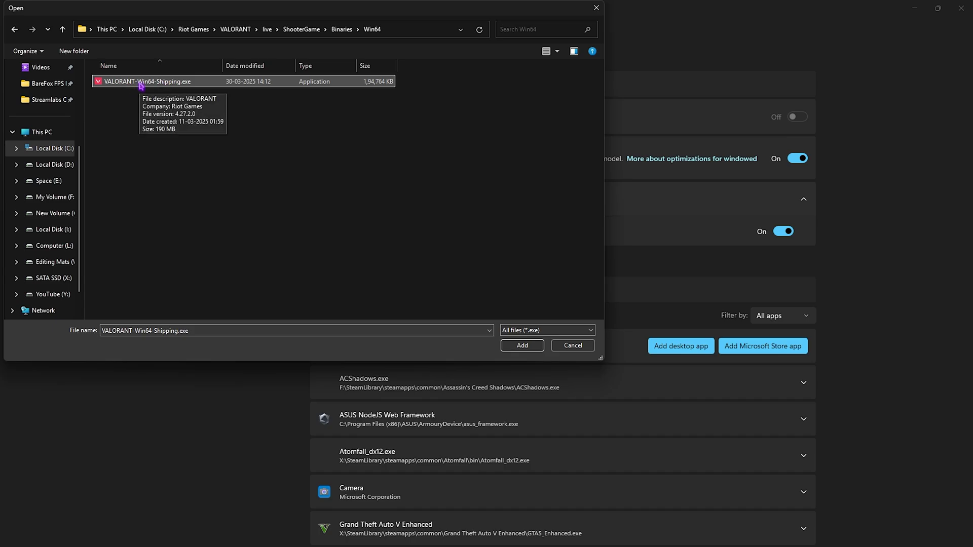
click(525, 344)
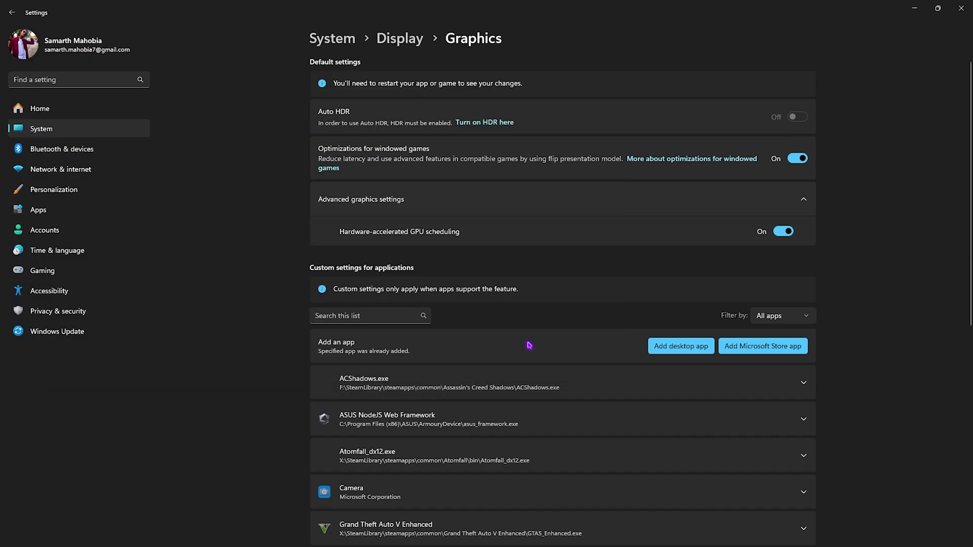
Set VALORANT's GPU preference to High Performance (NVIDIA GeForce RTX 2070 SUPER)
scroll(527, 342, down, 8)
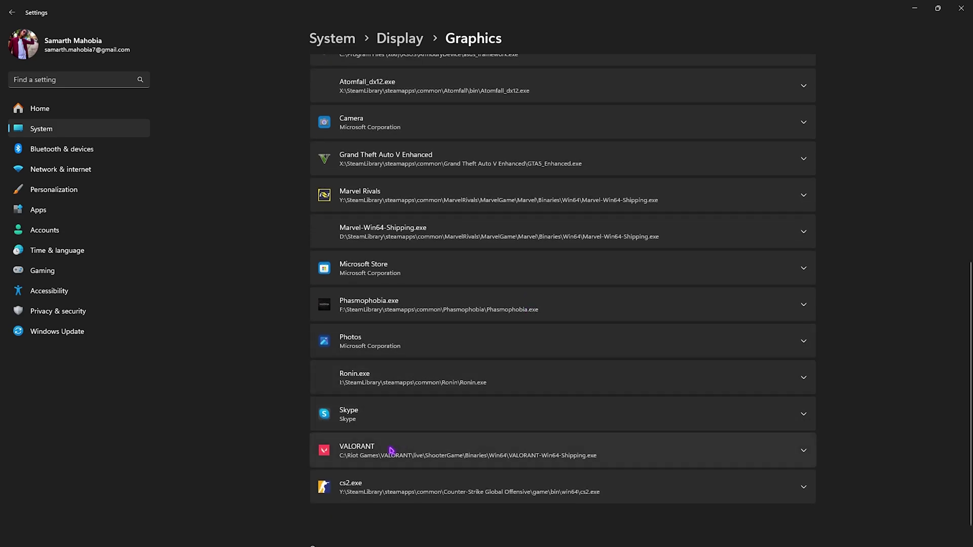
click(391, 450)
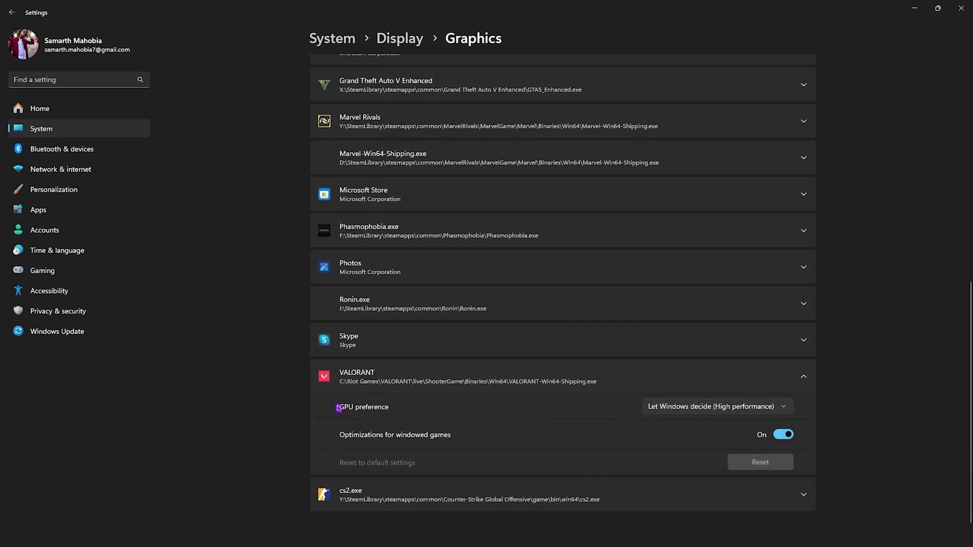
click(685, 413)
click(674, 446)
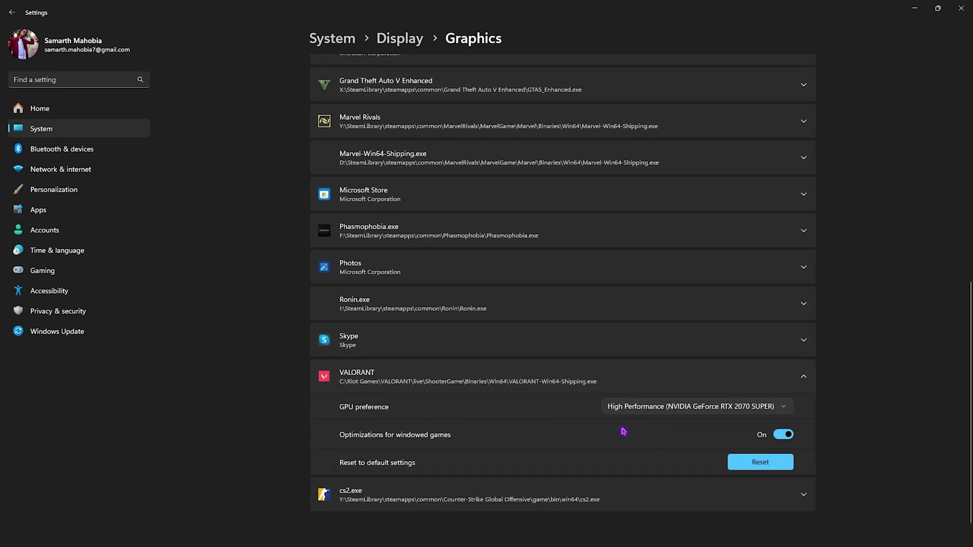
Go to Personalization > Colors and check that Transparency effects is Off
click(67, 193)
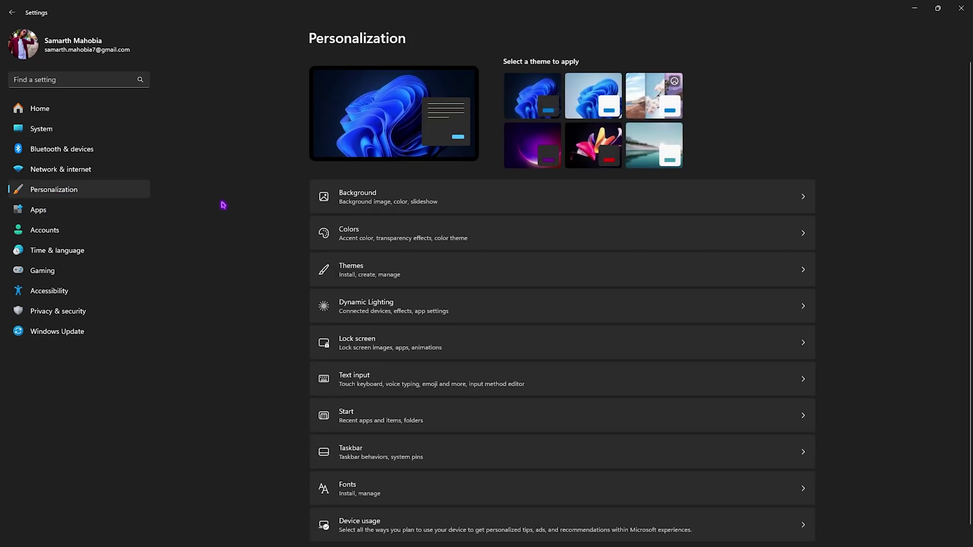
click(374, 244)
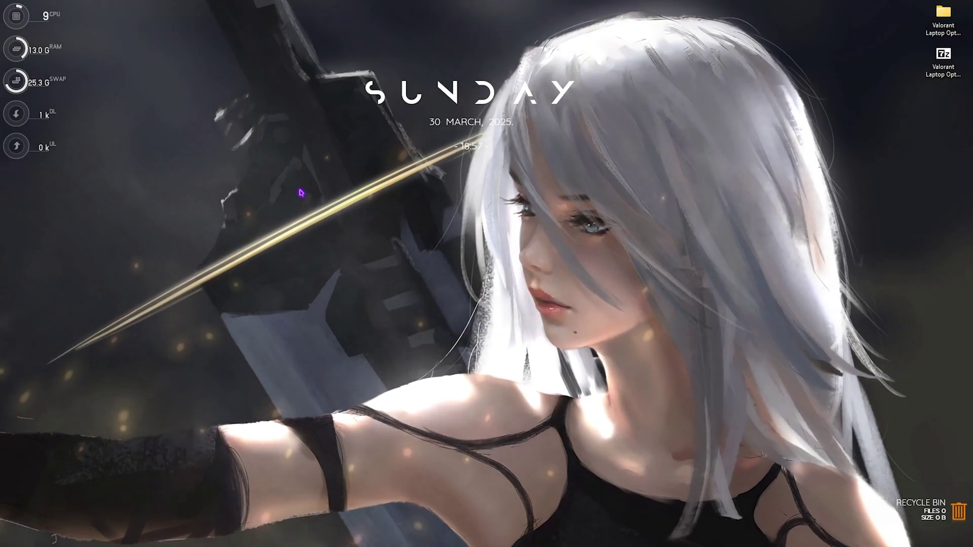
Apply best-performance visual effects but keep taskbar thumbnails, thumbnails, window dragging contents and smooth fonts
key(super)
text(adj)
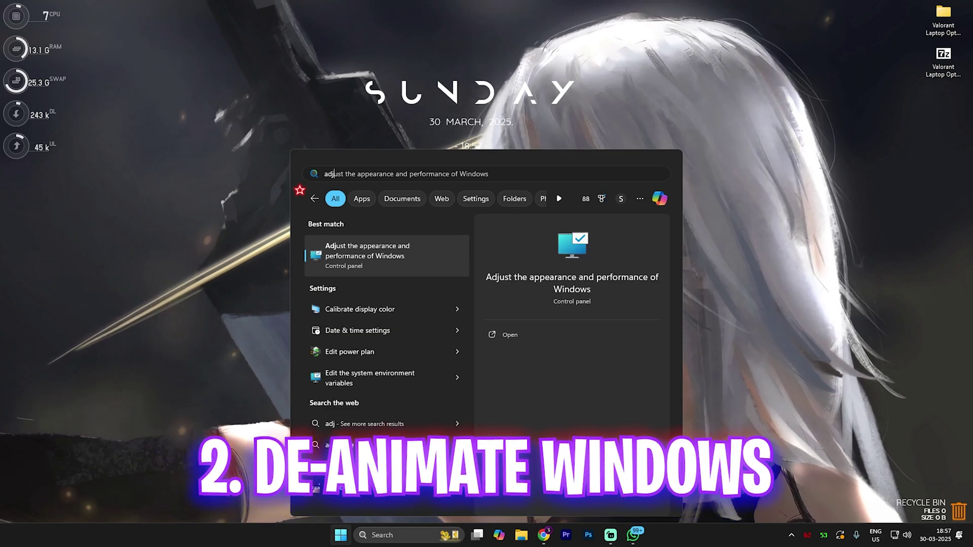
key(Return)
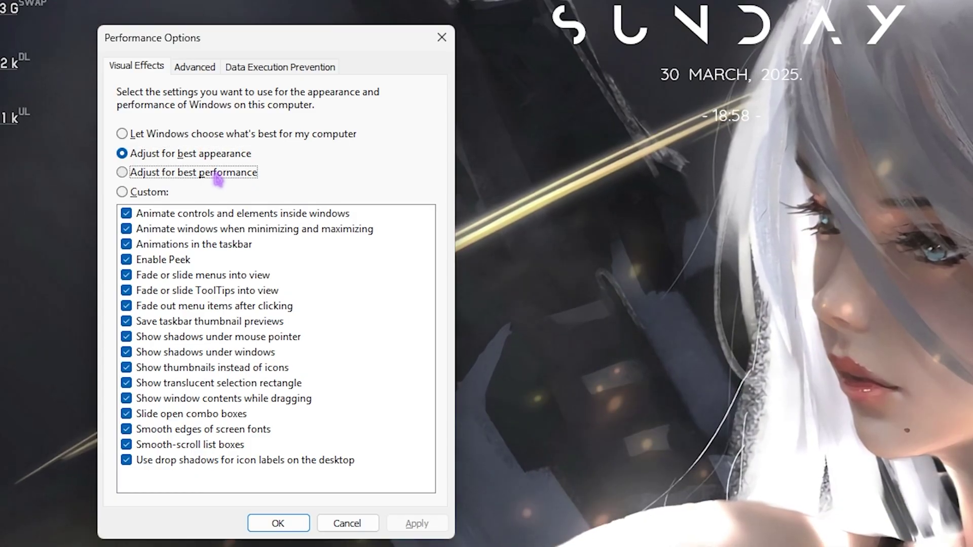
click(168, 183)
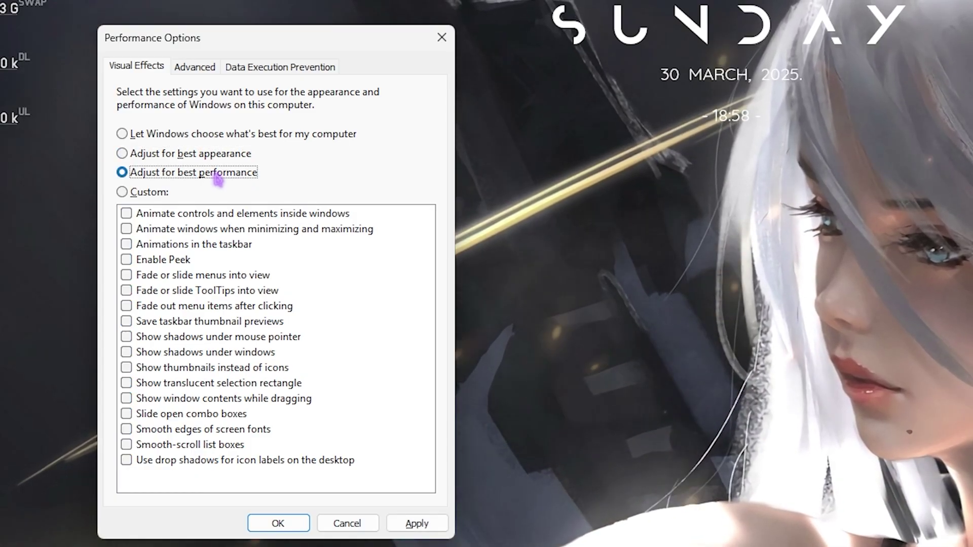
click(142, 321)
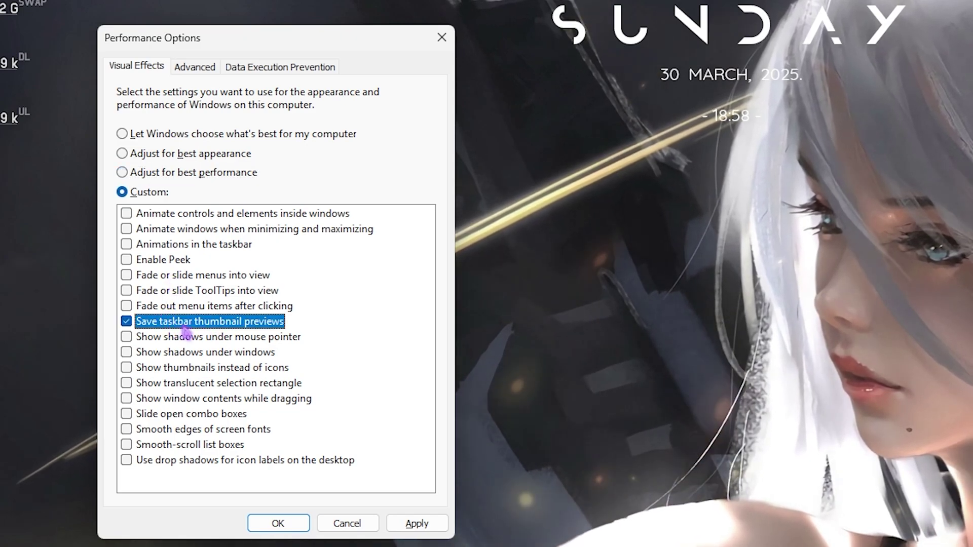
click(180, 369)
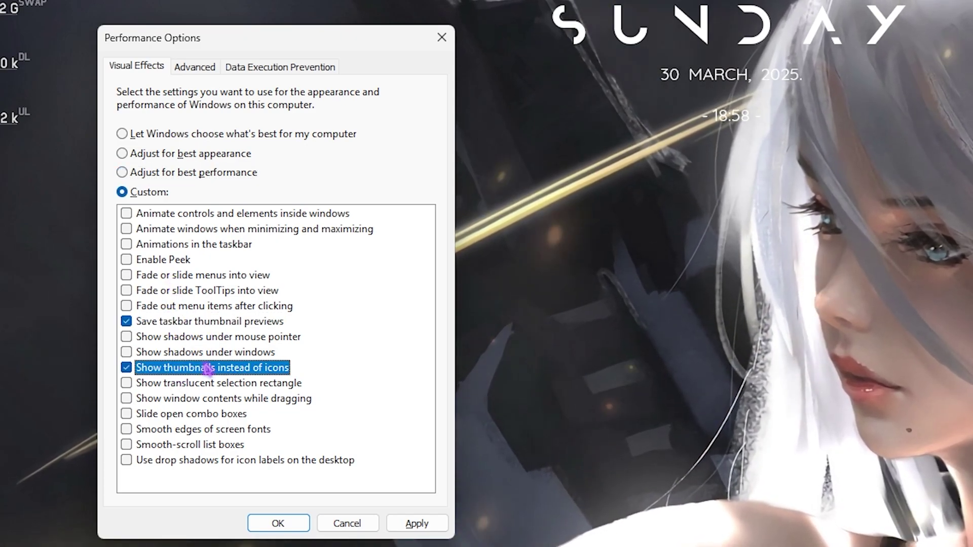
click(195, 399)
click(178, 430)
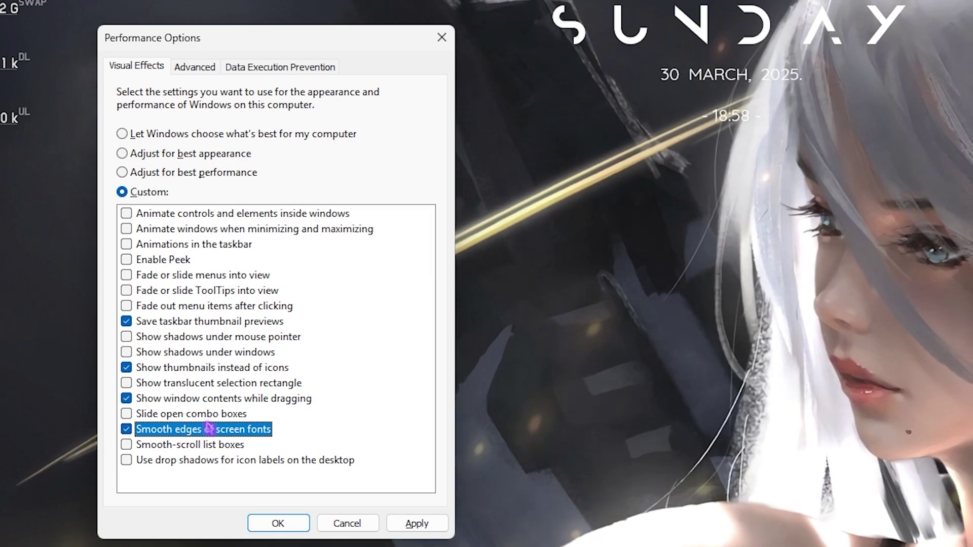
click(401, 525)
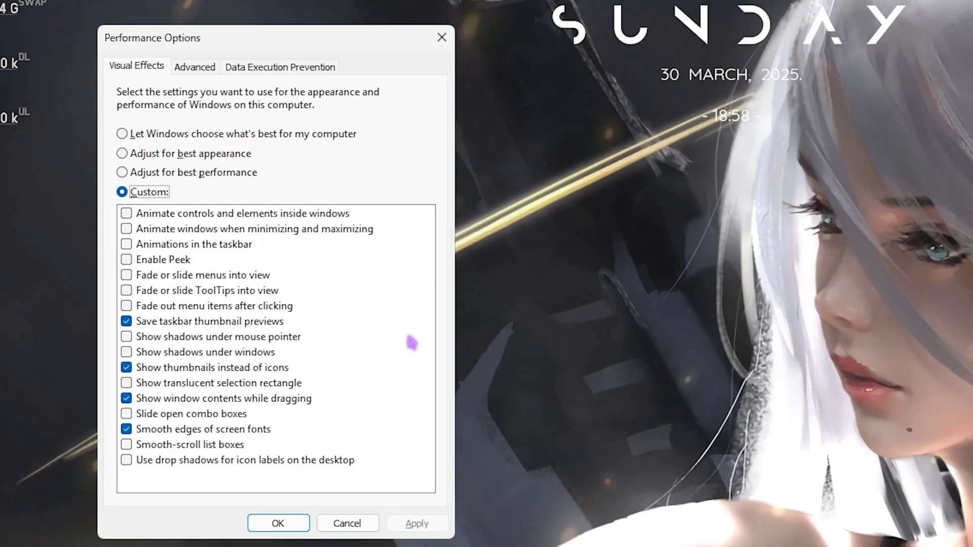
Give the C: paging file a custom 1361–16384 MB size, and launch Calculator
click(193, 68)
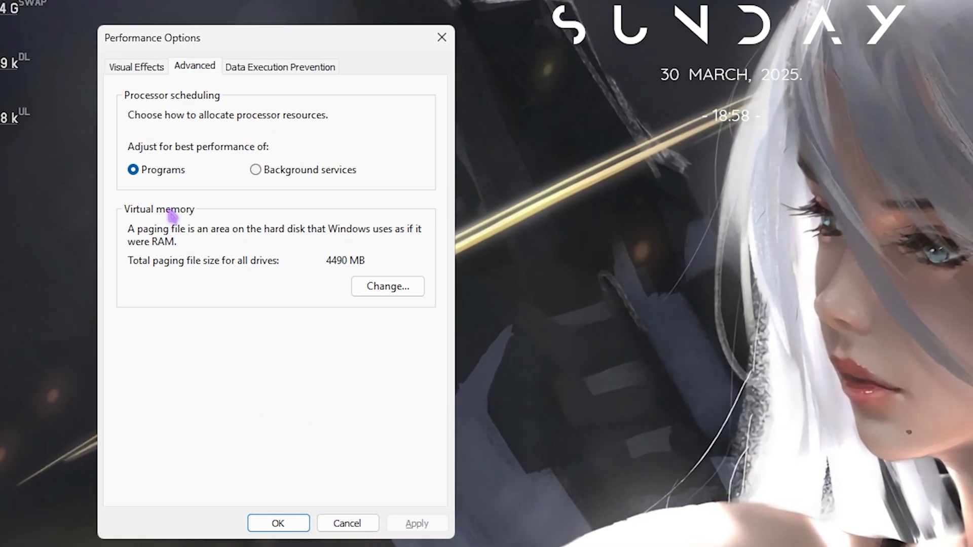
click(388, 287)
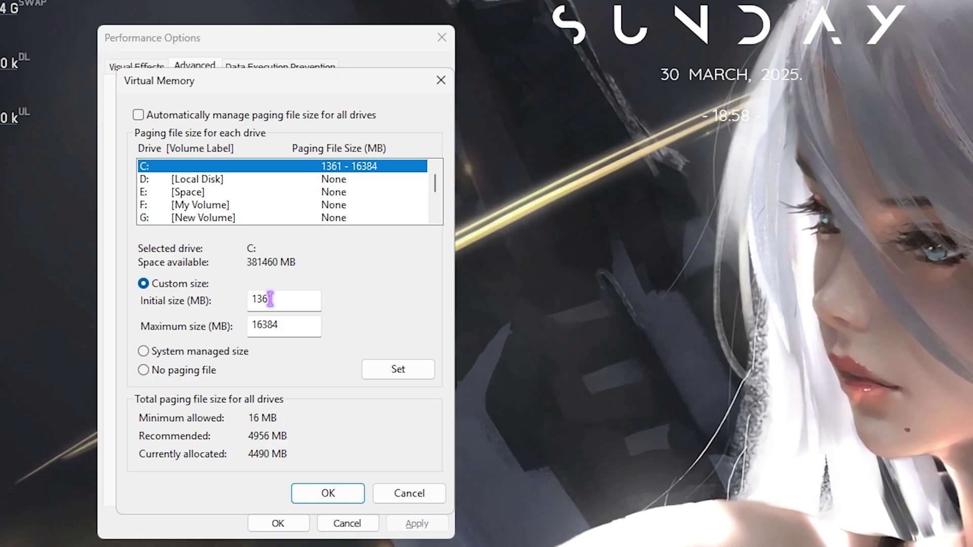
key(super)
text(calculator)
key(Return)
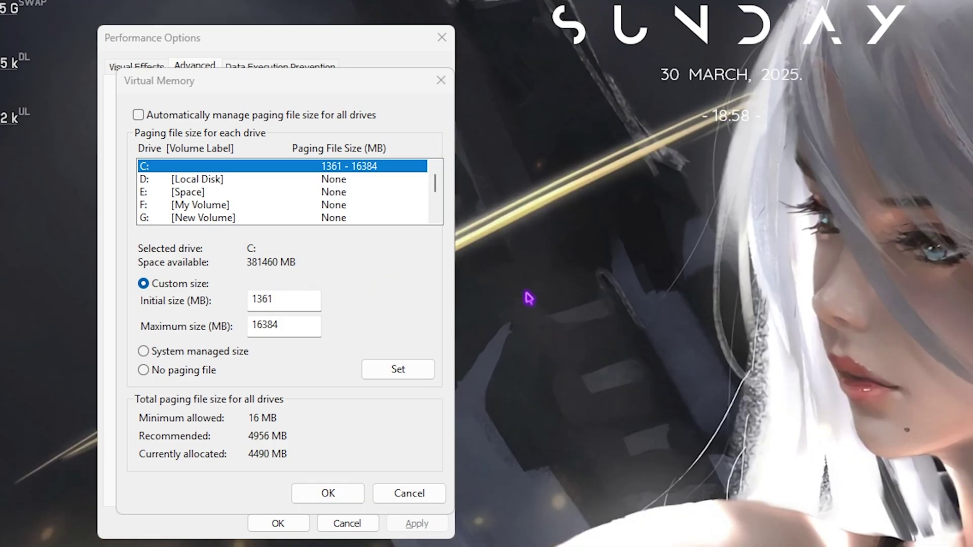
Calculate 32 × 1024 = 32768 in Calculator
click(629, 428)
click(558, 423)
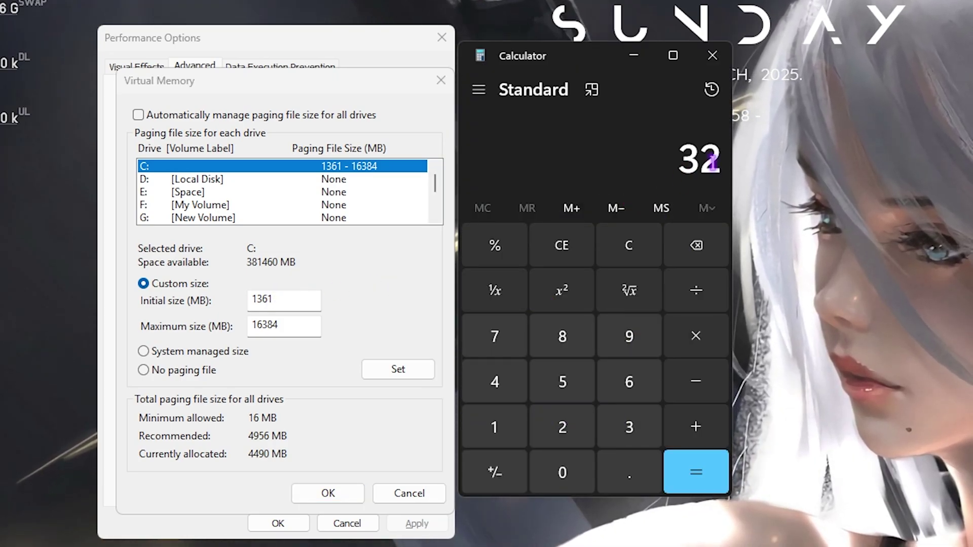
click(697, 335)
click(494, 427)
click(563, 472)
click(562, 427)
click(495, 382)
click(696, 472)
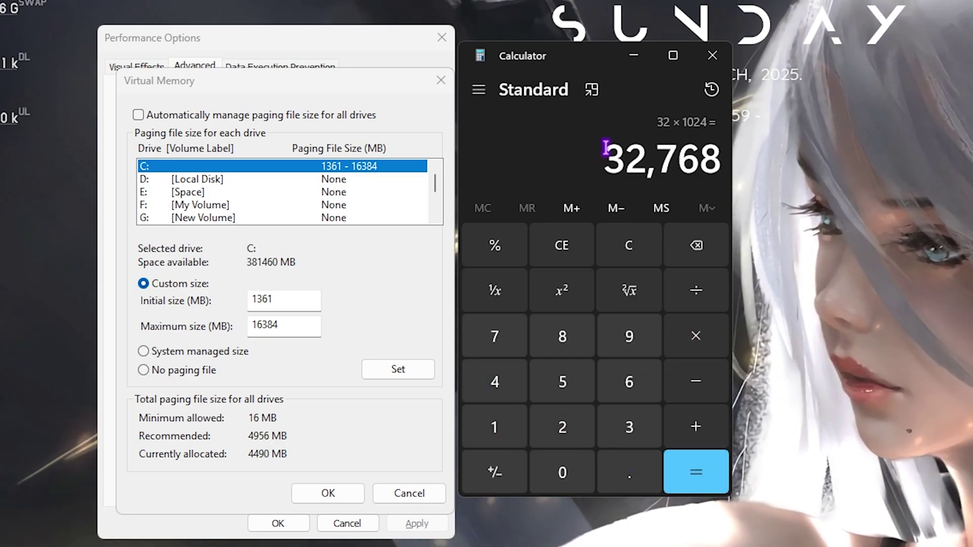
Divide 32768 by 2 to get 16384, then close Calculator
key(/)
click(573, 432)
click(694, 466)
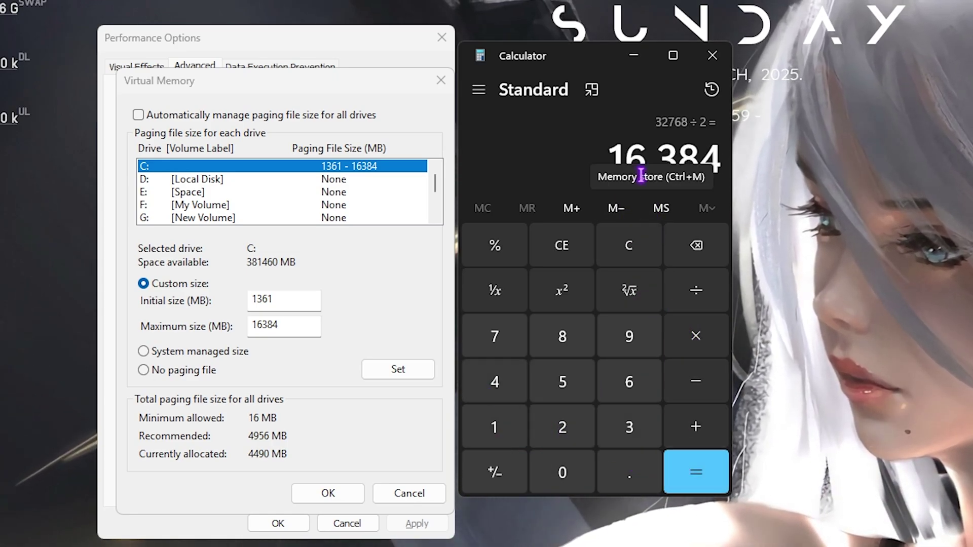
click(126, 306)
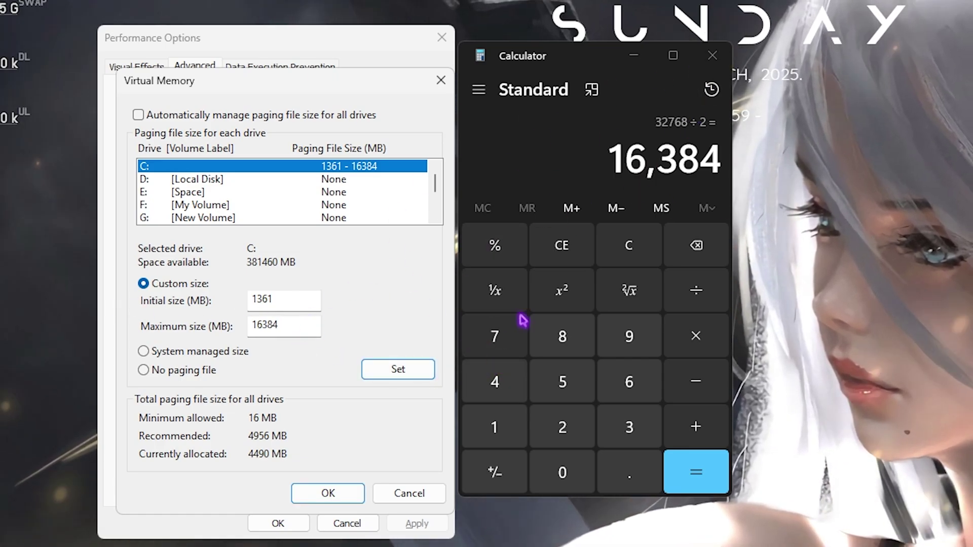
click(713, 55)
Confirm the virtual memory settings with OK
click(328, 493)
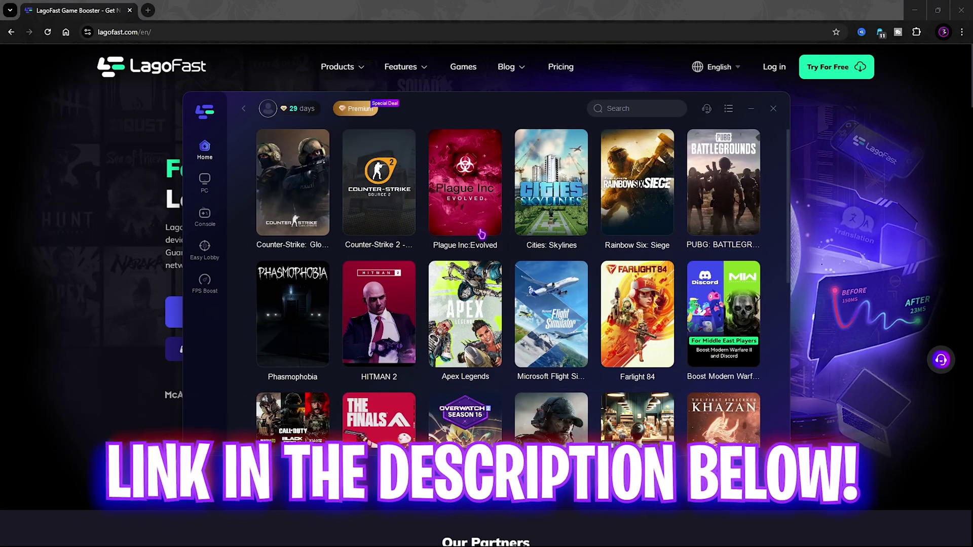
Select the Asia > India server with the Mumbai-P2195 node for Valorant
scroll(481, 234, down, 5)
scroll(682, 334, up, 3)
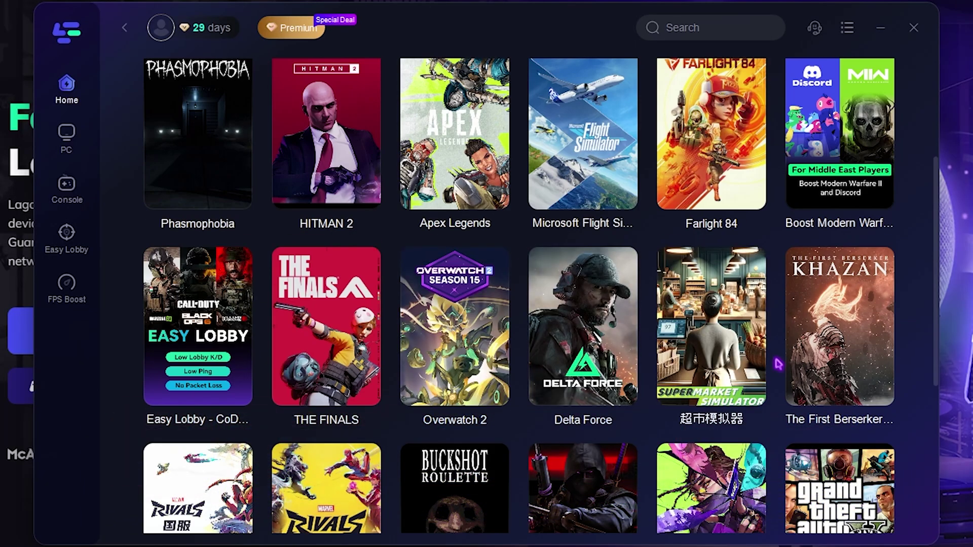
scroll(778, 364, down, 3)
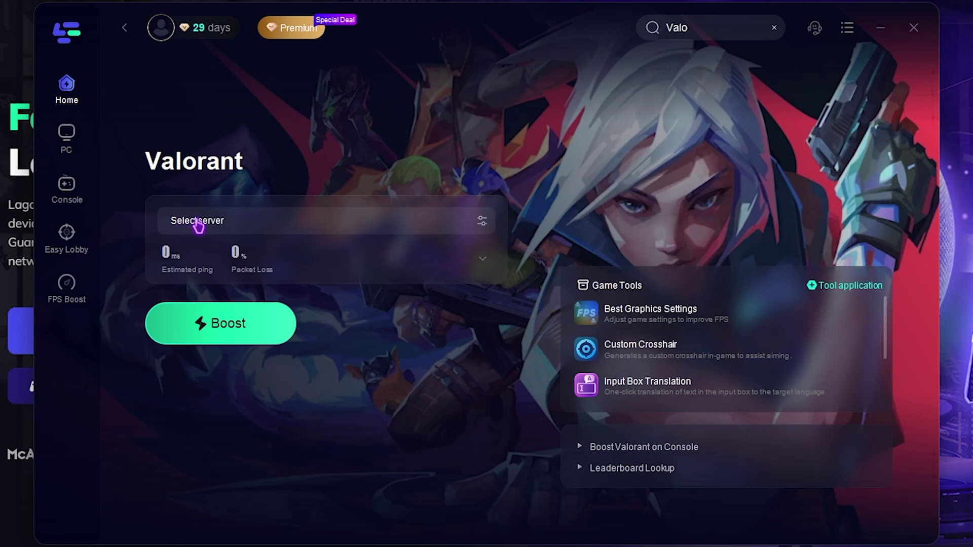
click(197, 222)
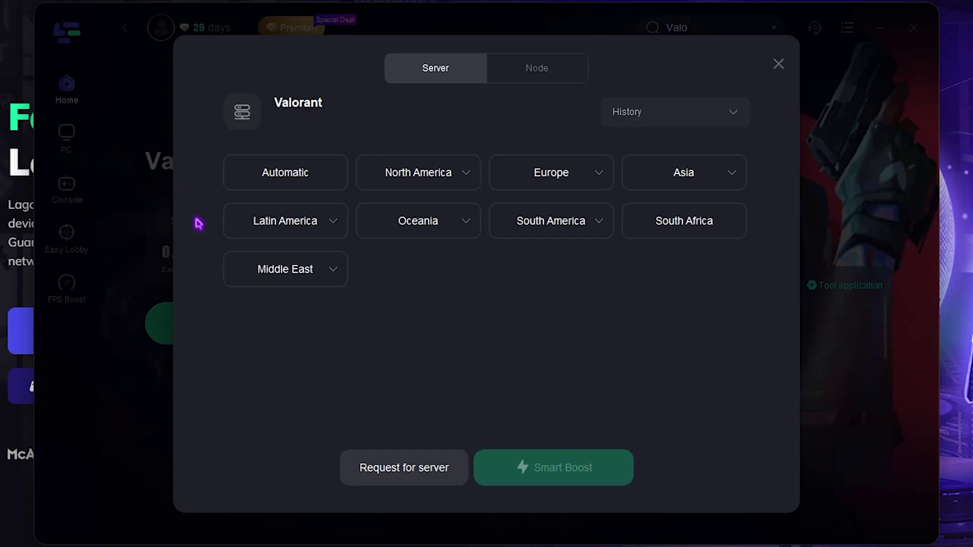
click(733, 178)
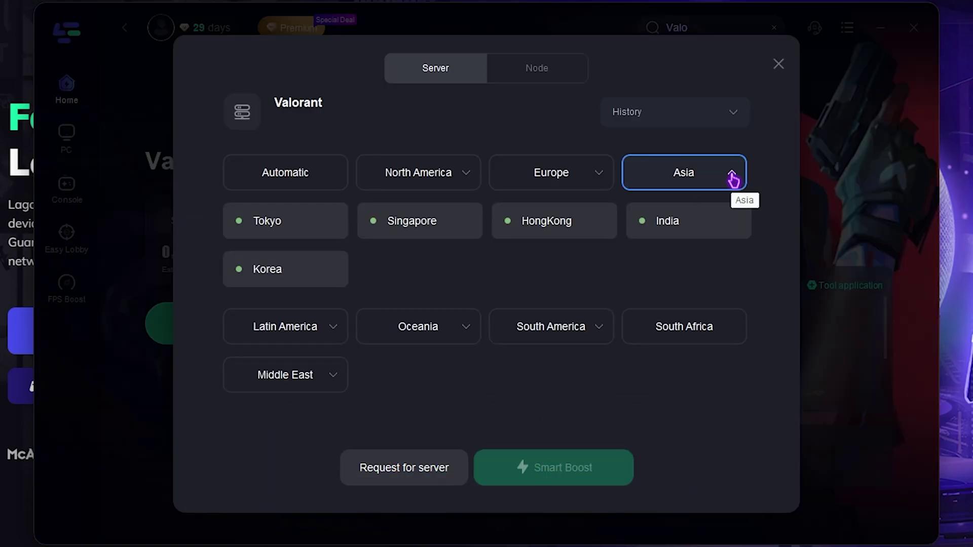
click(680, 226)
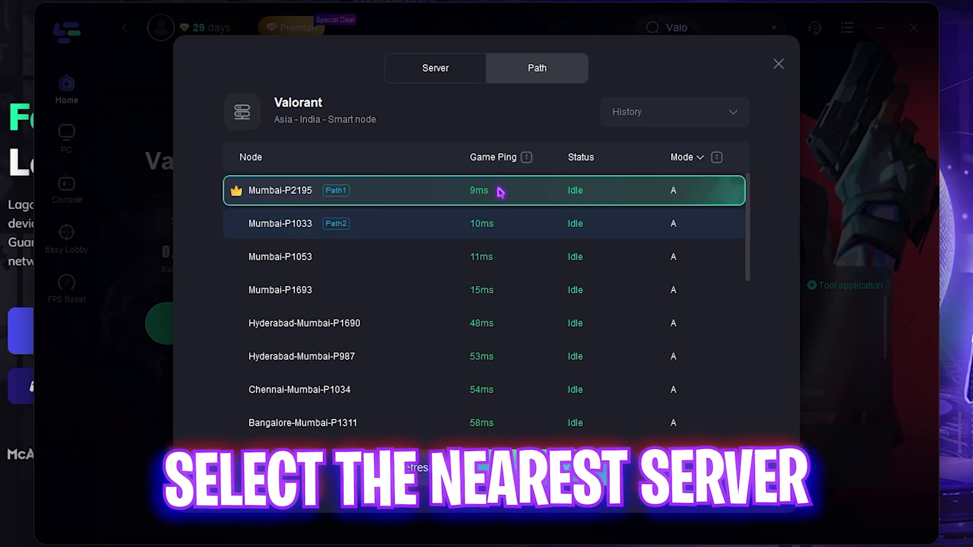
click(492, 197)
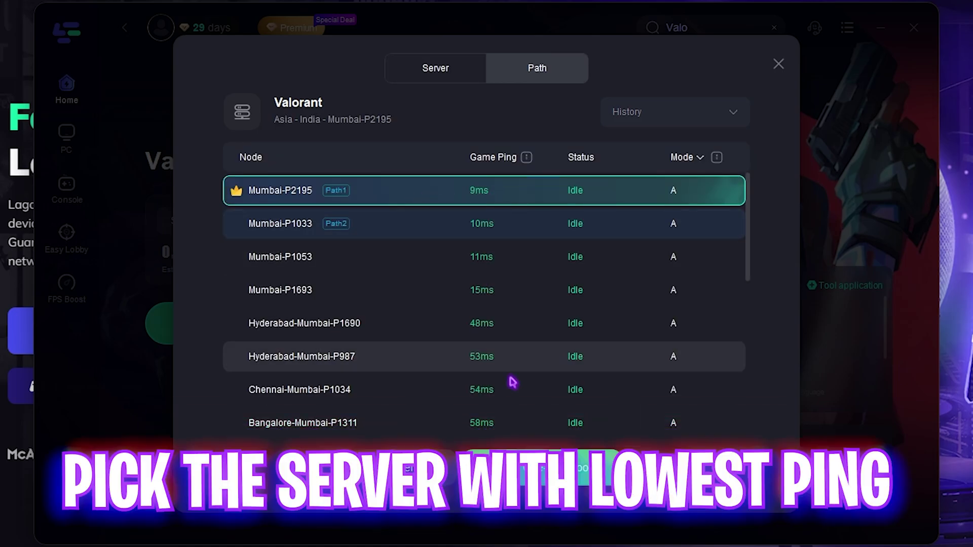
Start boosting Valorant and review the FPS boost details
click(542, 467)
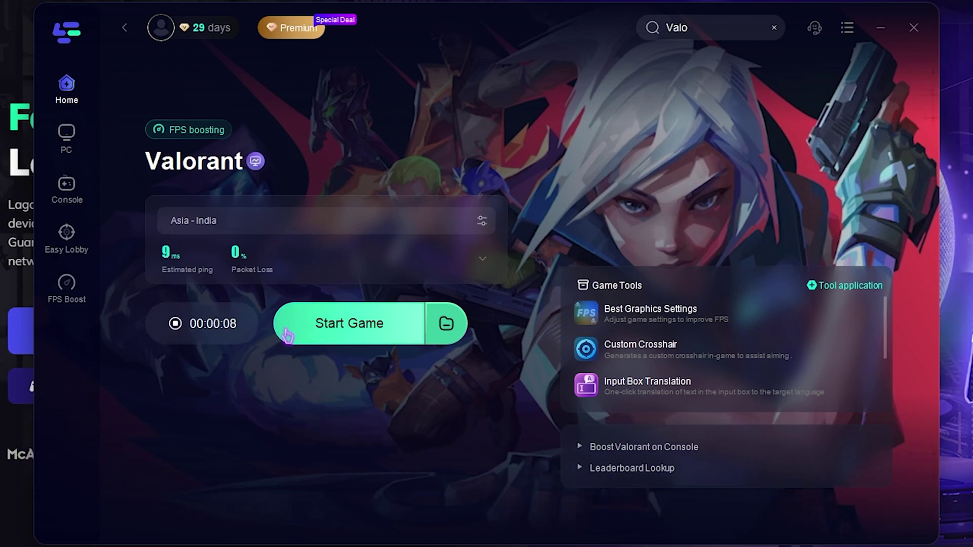
click(201, 135)
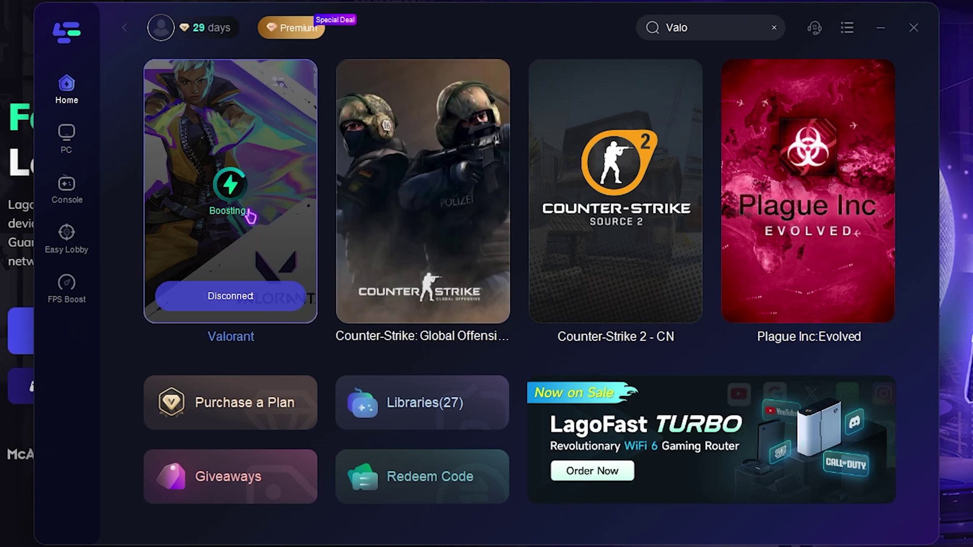
click(251, 217)
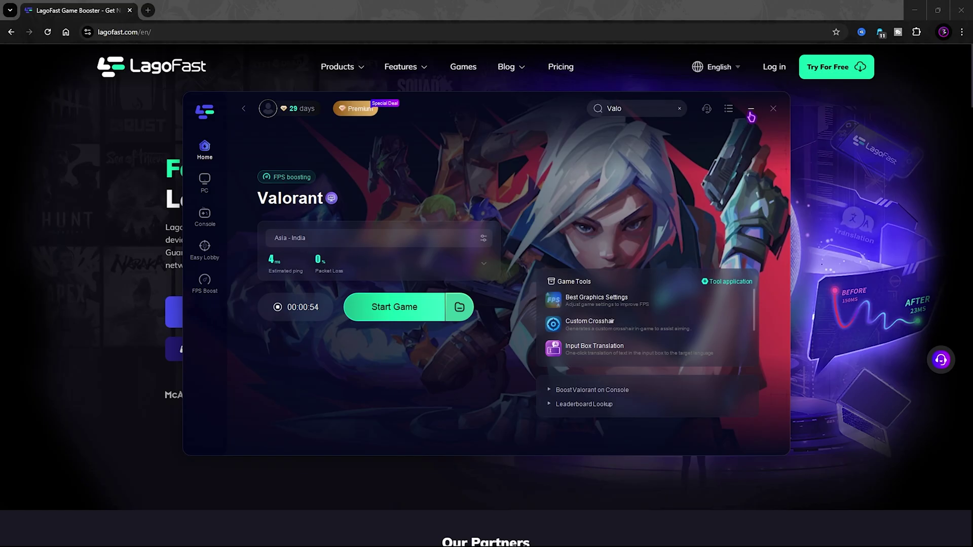
Minimize the LagoFast window to reveal the desktop
click(751, 110)
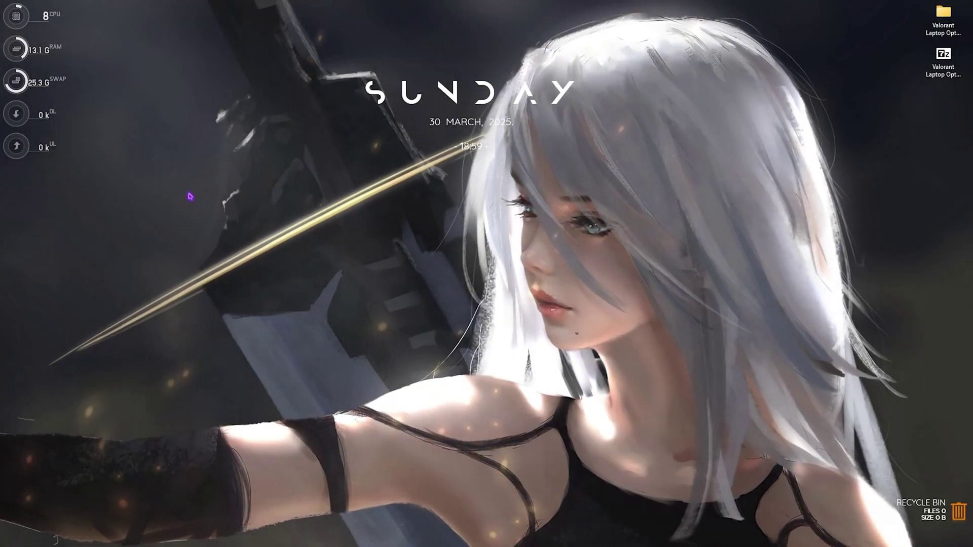
Create a restore point named 'Valorant' on Local Disk (C:), then close System Properties
key(super)
text(create a restore point)
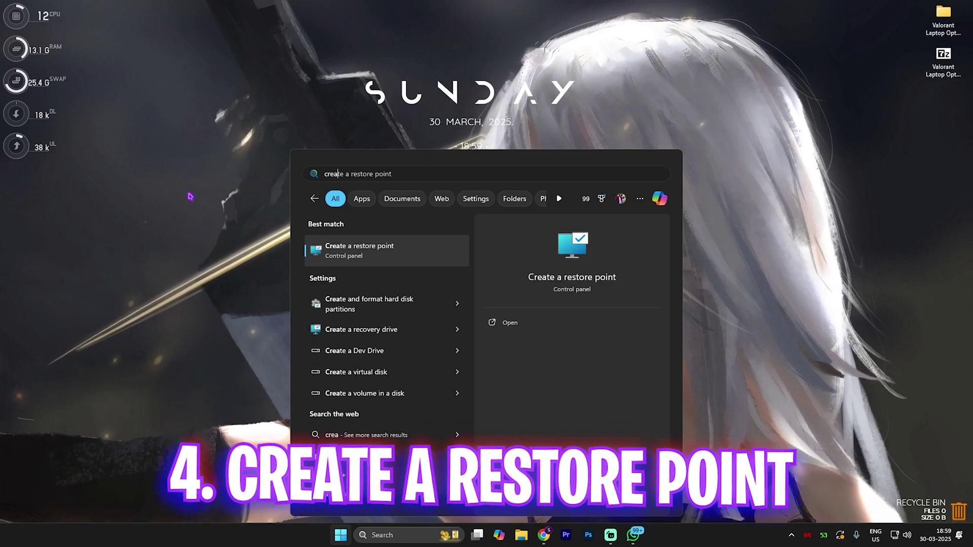
key(Return)
scroll(202, 261, down, 1)
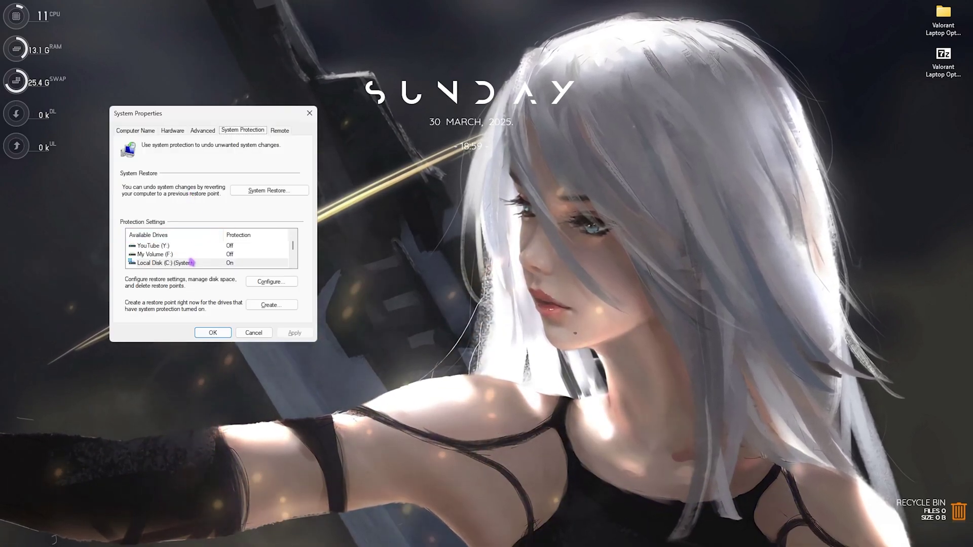
click(192, 262)
click(264, 304)
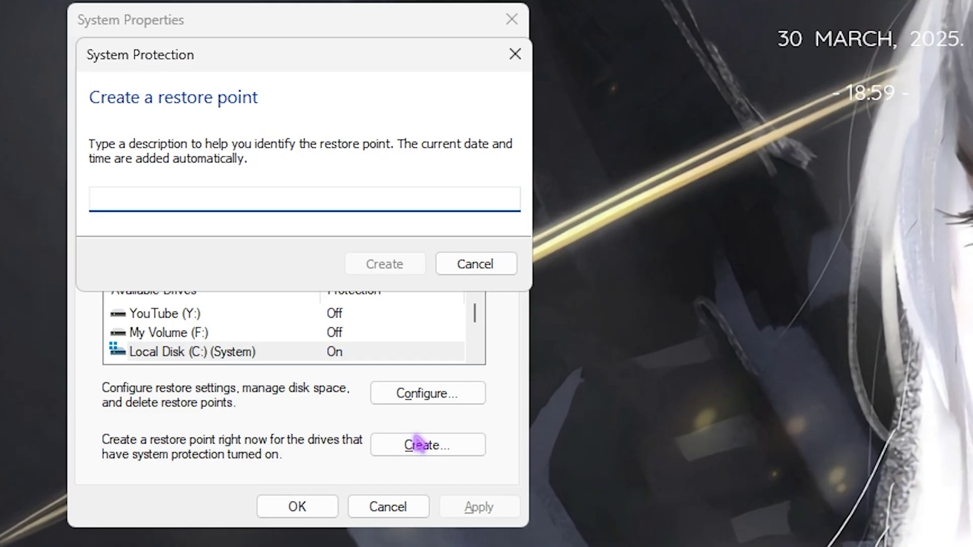
text(Valorant)
key(Return)
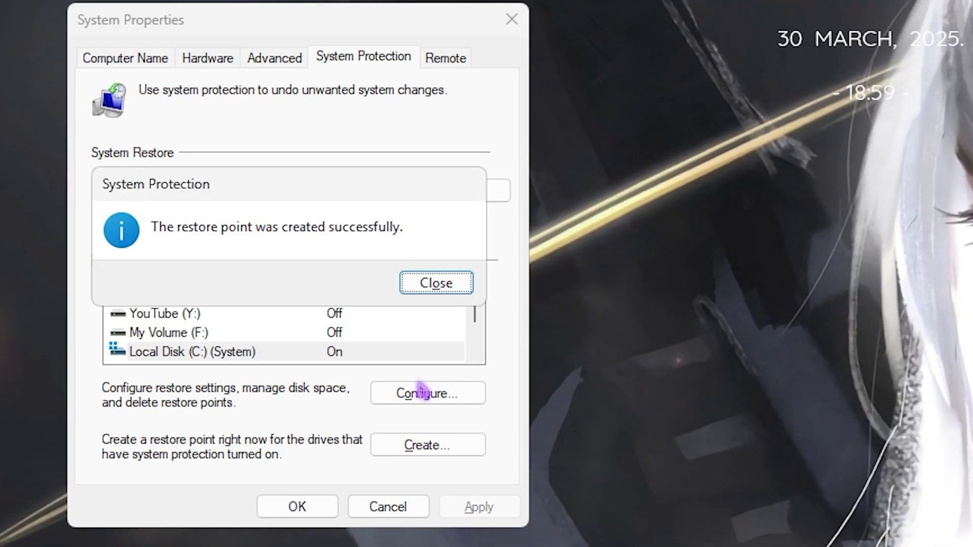
click(437, 280)
click(512, 20)
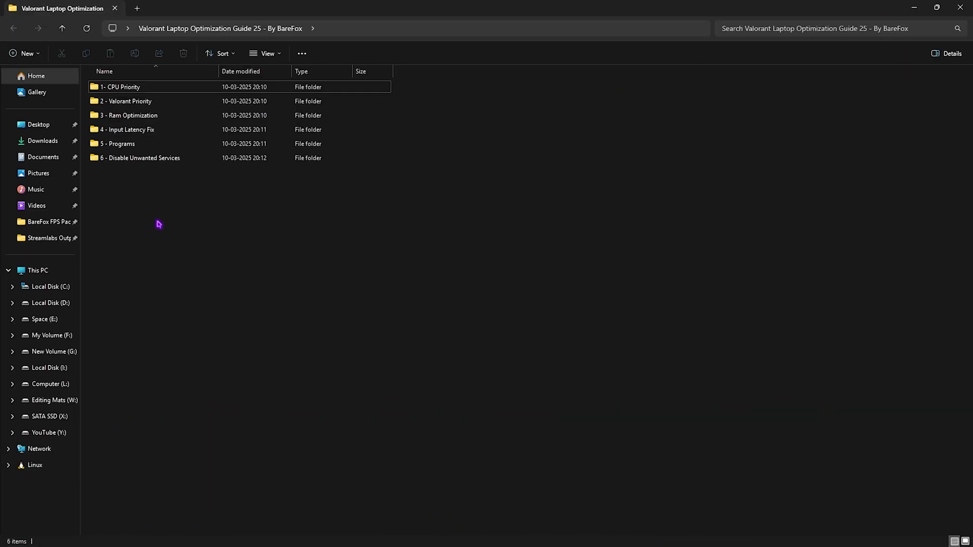
Open the 1- CPU Priority folder and look inside its AMD subfolder
drag(135, 202, 165, 196)
click(165, 202)
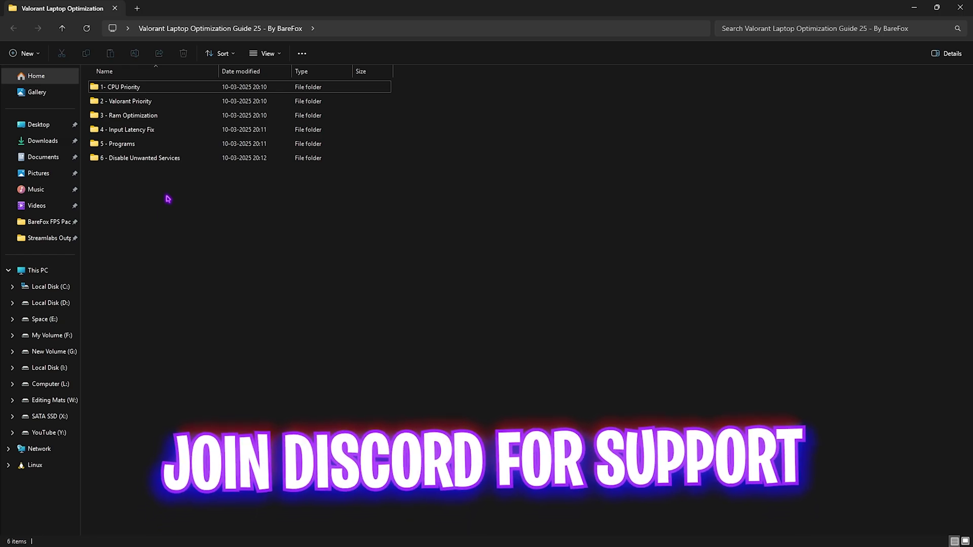
double_click(128, 88)
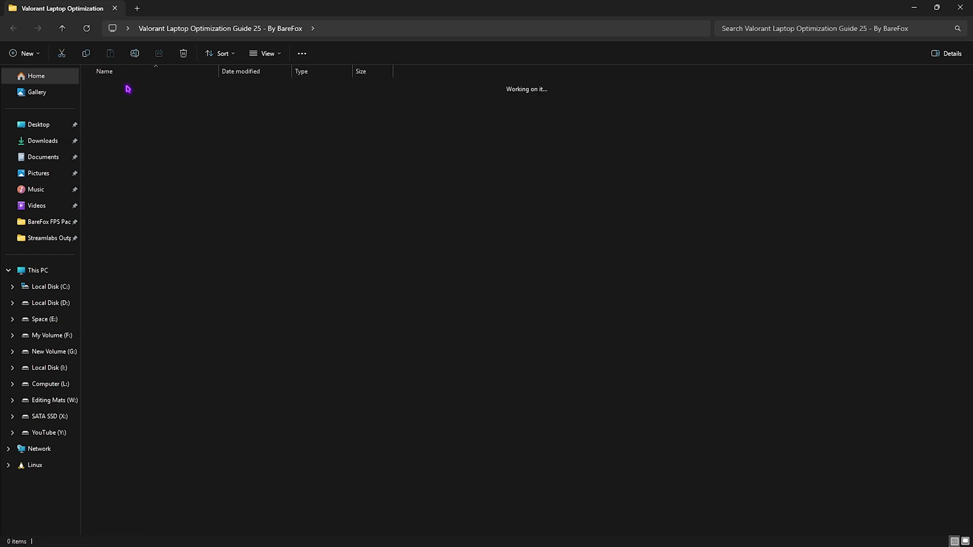
double_click(120, 88)
Check the INTEL subfolder's registry file, then return to 1- CPU Priority
click(321, 35)
click(337, 28)
click(124, 101)
double_click(123, 101)
click(350, 29)
double_click(167, 102)
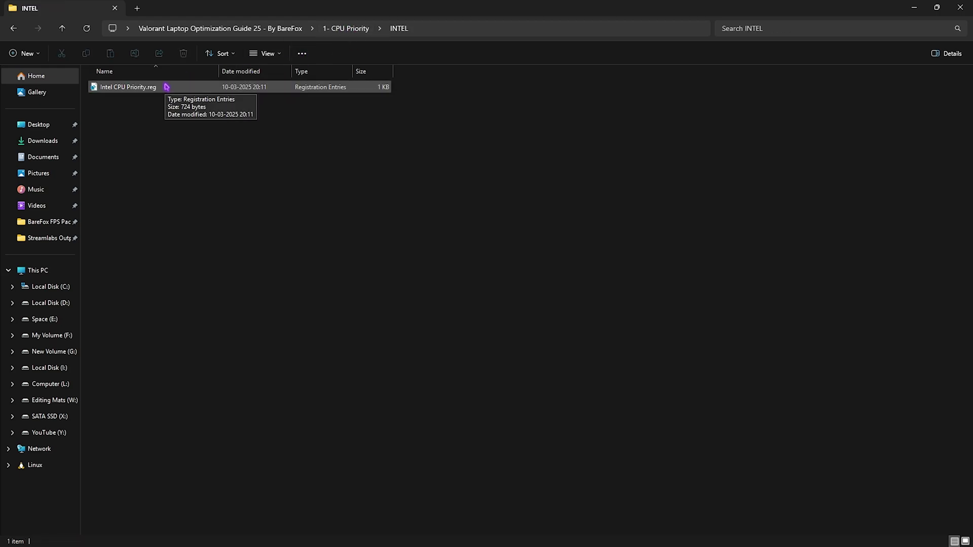
key(alt+Up)
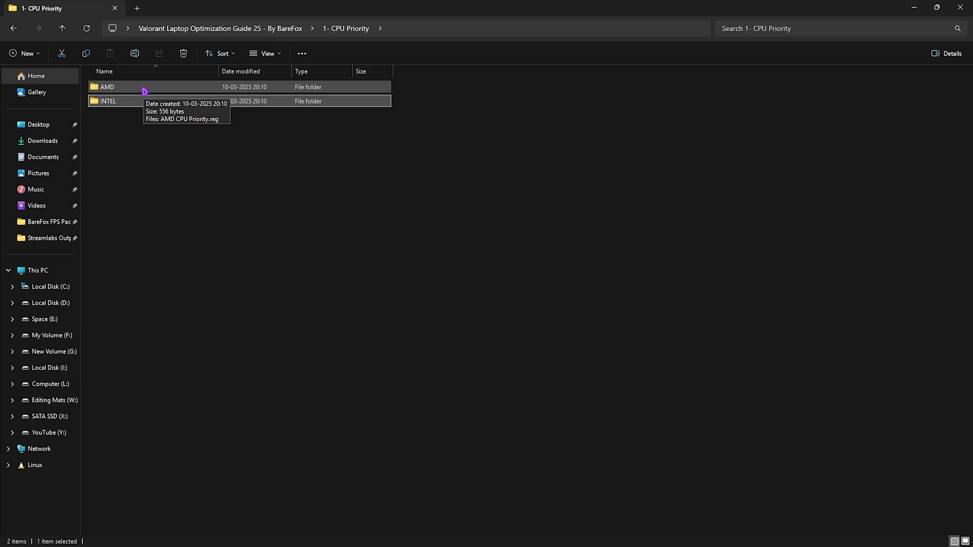
Go up to the guide folder and review the three registry files in 2 - Valorant Priority
click(202, 30)
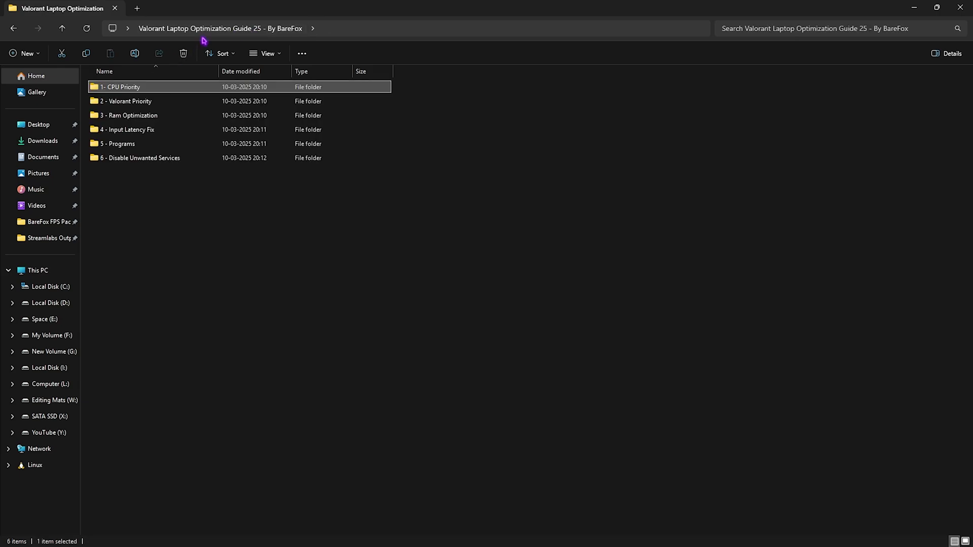
double_click(138, 101)
drag(174, 144, 162, 91)
click(198, 198)
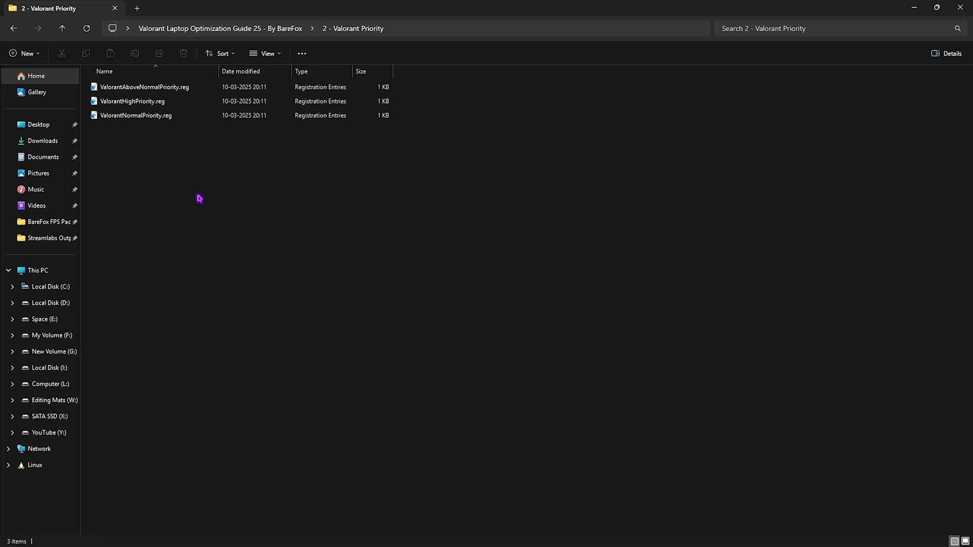
Open 3 - Ram Optimization and look over its RAM .reg files, including 32GB Ram.reg and Reset to Default.reg
click(275, 30)
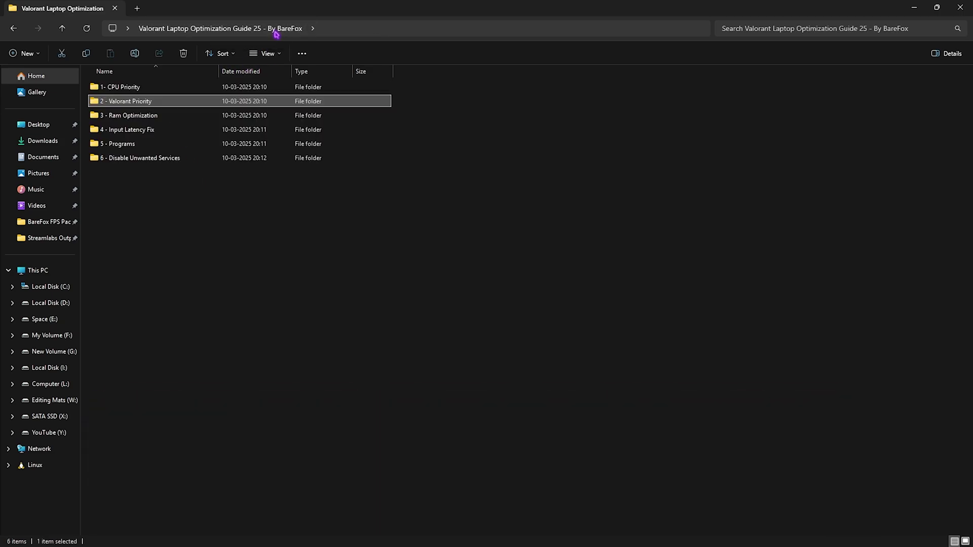
double_click(129, 117)
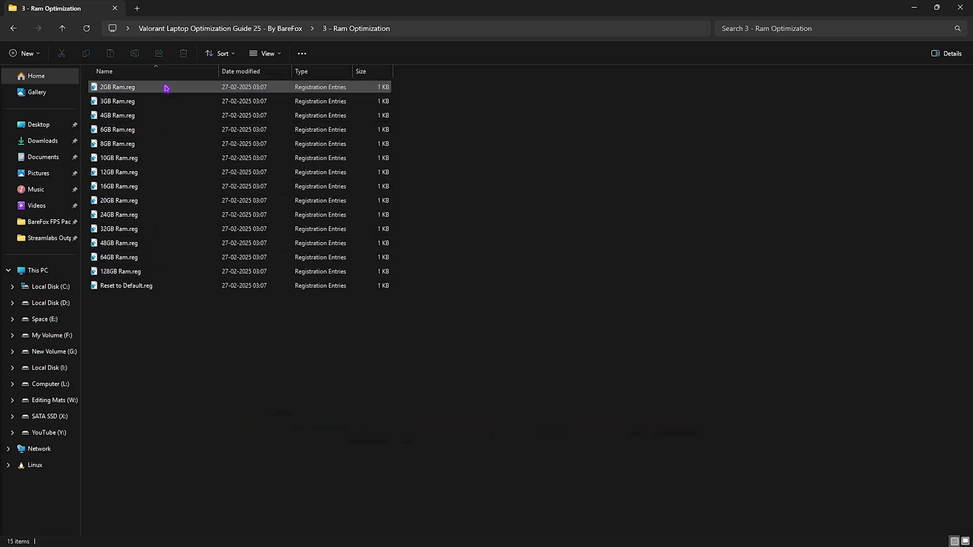
click(149, 234)
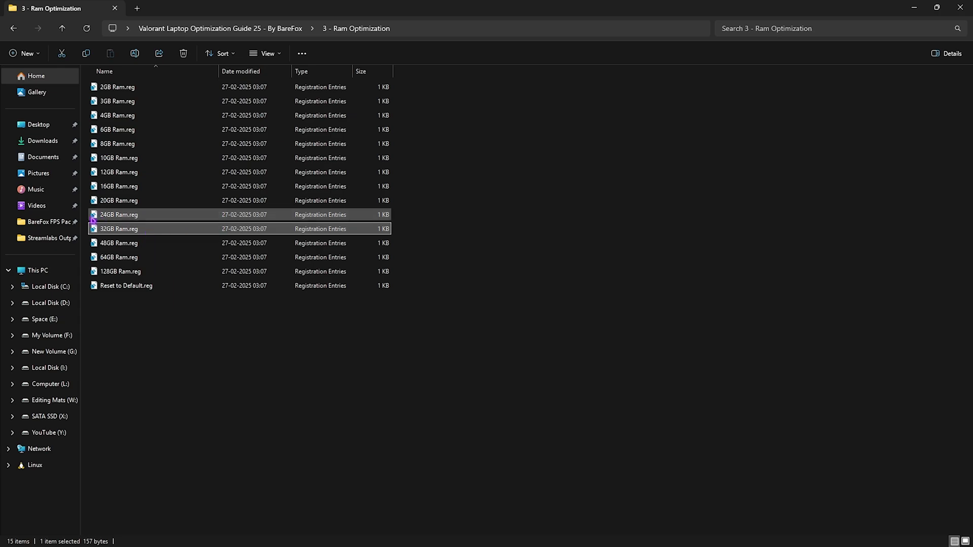
drag(430, 88, 367, 271)
click(434, 245)
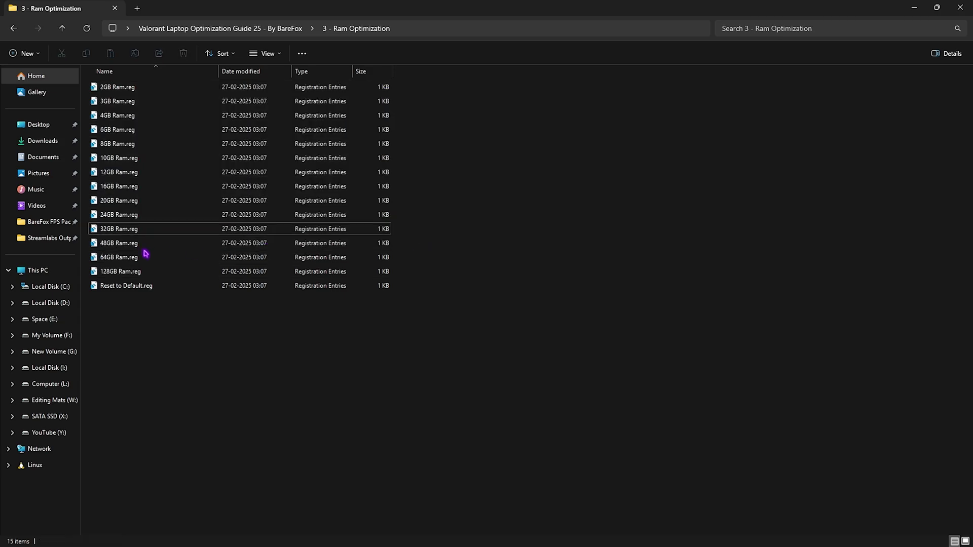
click(152, 288)
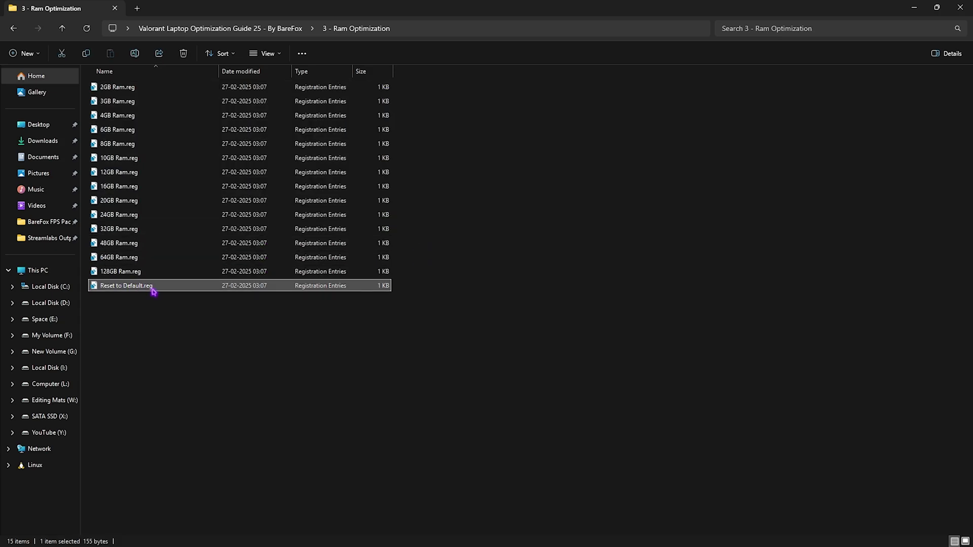
Open the 4 - Input Latency Fix folder and look at its two script files
key(alt+Up)
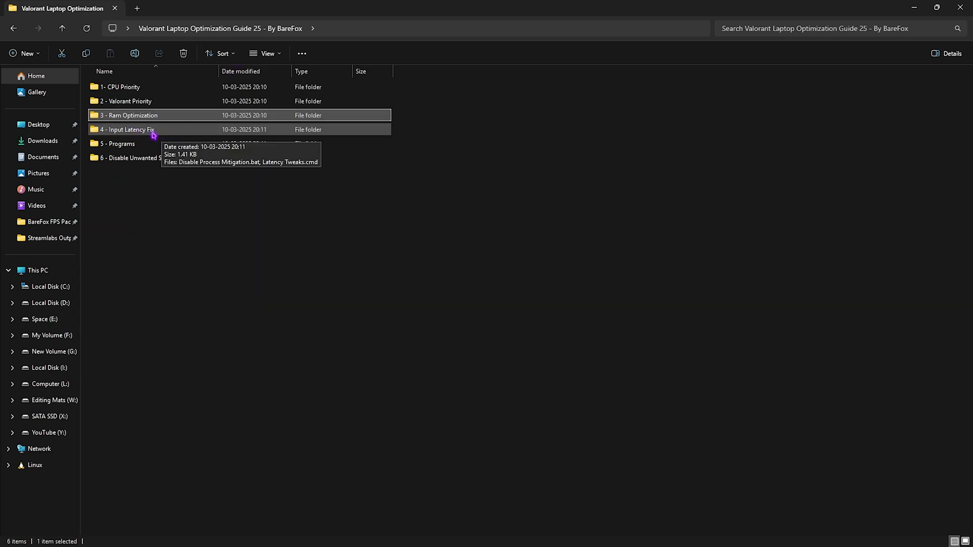
double_click(153, 134)
drag(163, 115, 162, 135)
click(163, 135)
Read Disable Process Mitigation.bat in Notepad, then close it
click(169, 91)
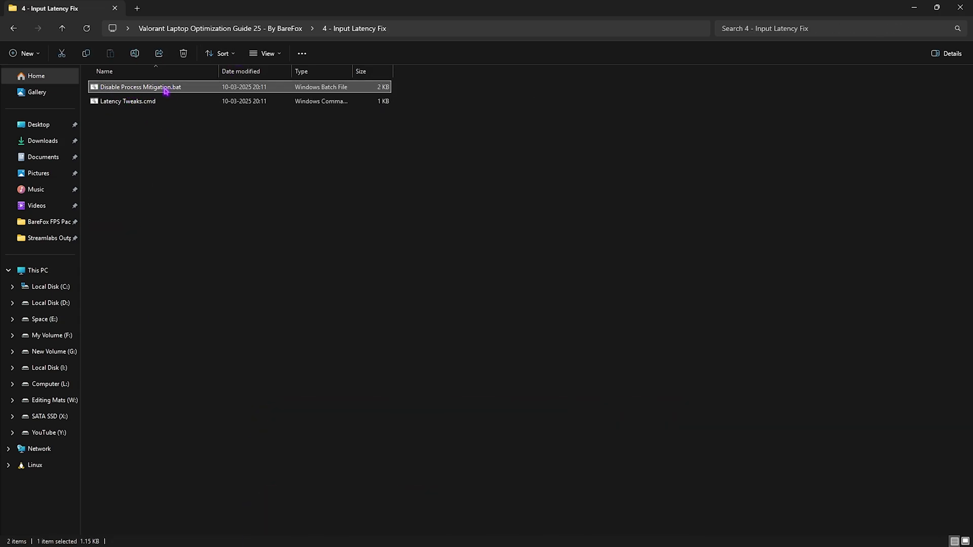
right_click(165, 91)
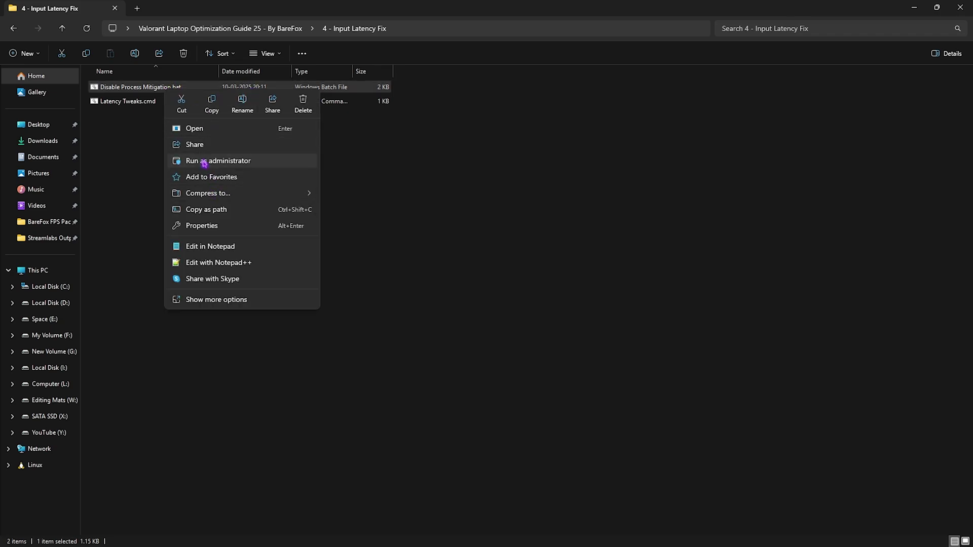
click(200, 246)
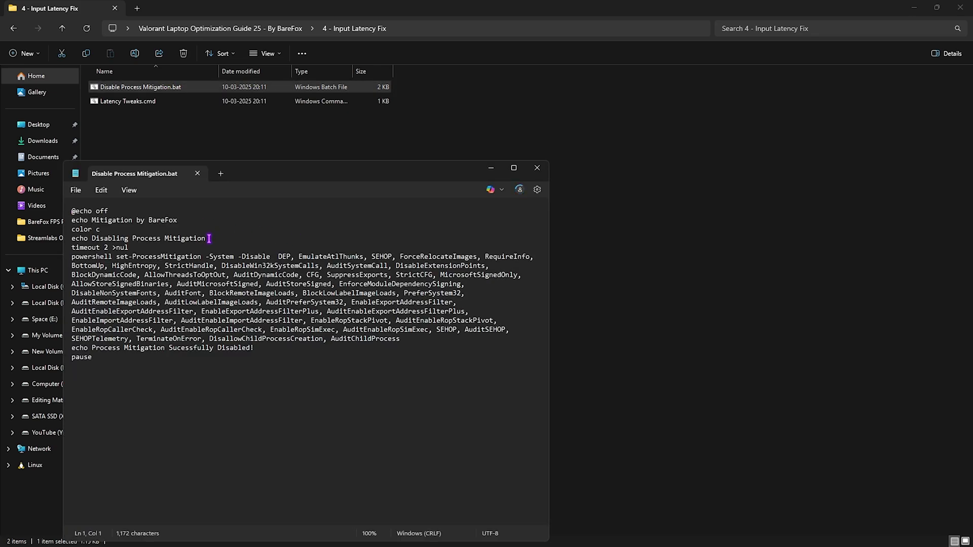
drag(135, 361, 73, 257)
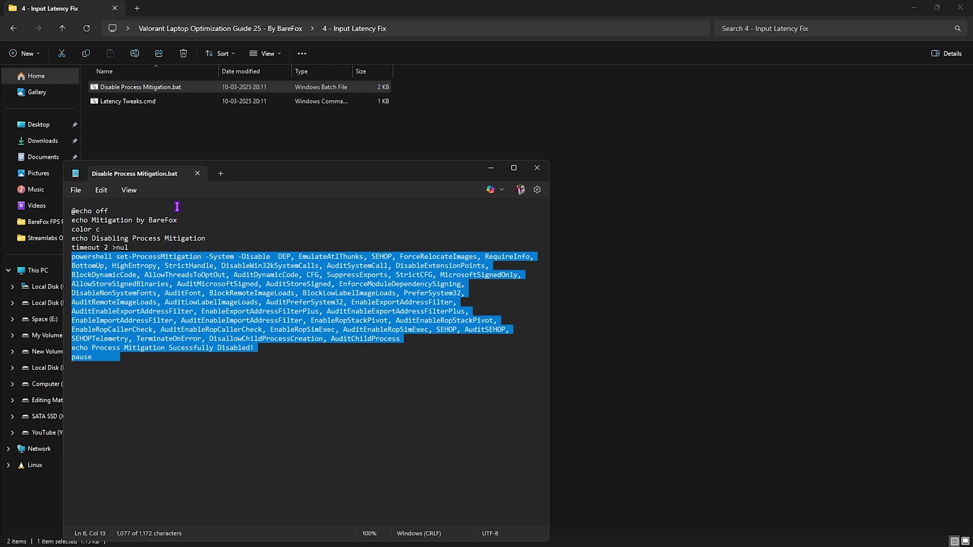
click(197, 173)
Read Latency Tweaks.cmd in Notepad, then run it as administrator
right_click(140, 100)
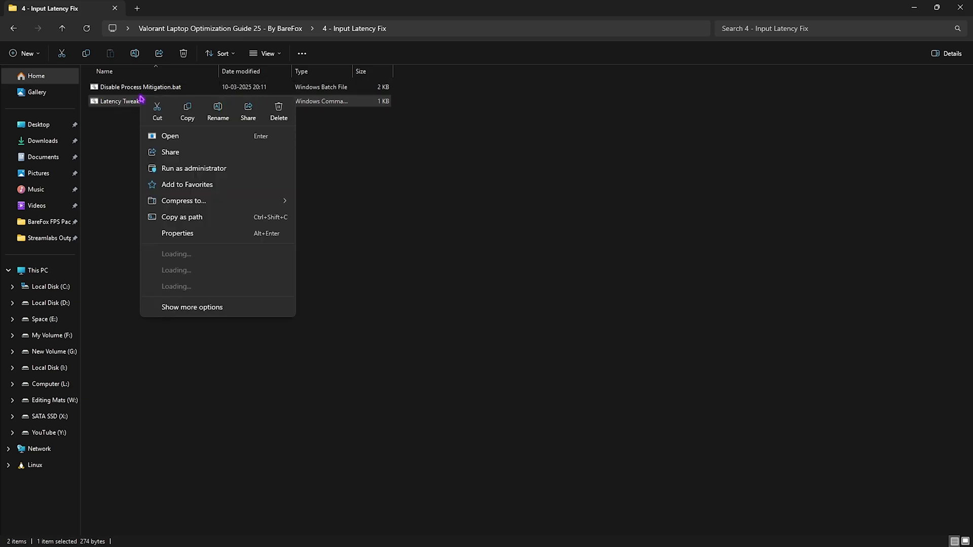
click(185, 253)
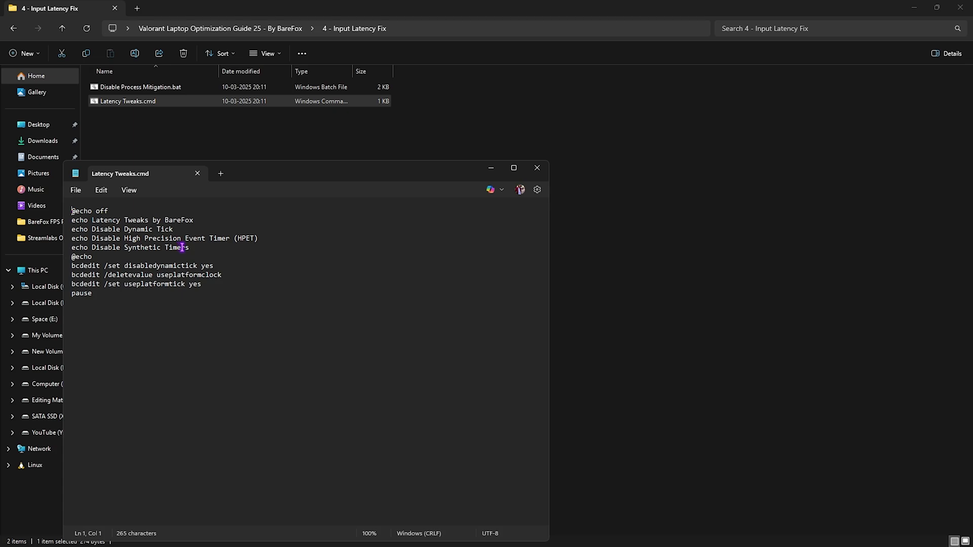
click(197, 173)
right_click(169, 102)
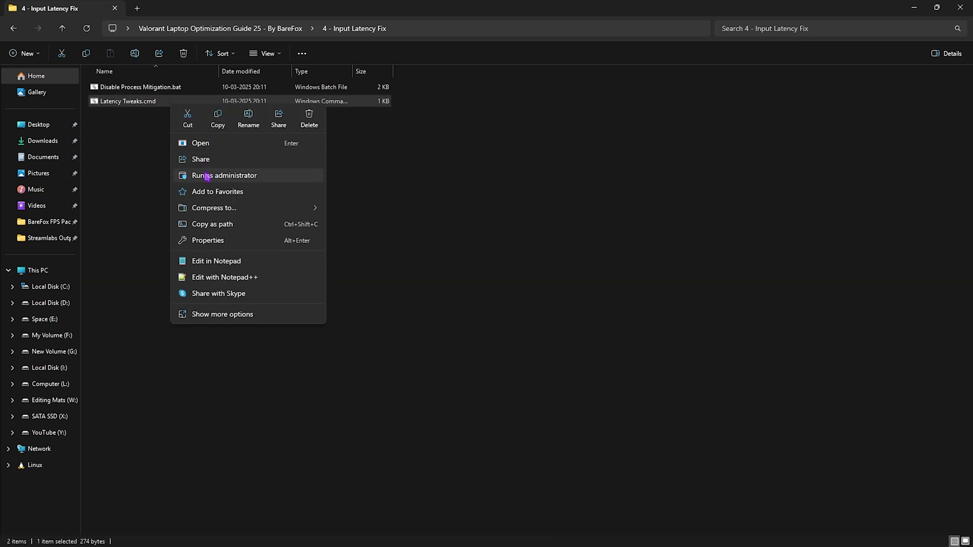
click(135, 167)
Open the 5 - Programs folder and bring up the options for Clean Temporary Files.bat
click(243, 29)
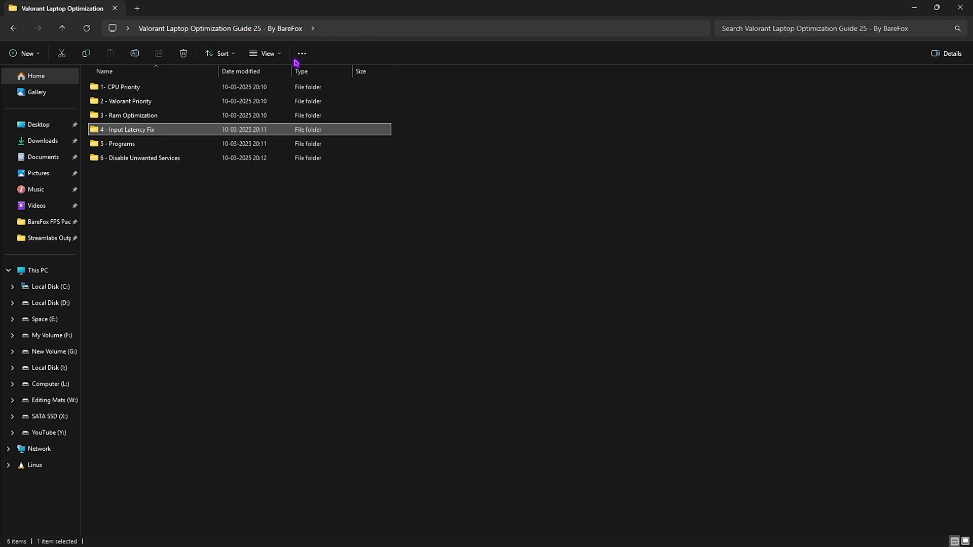
double_click(133, 147)
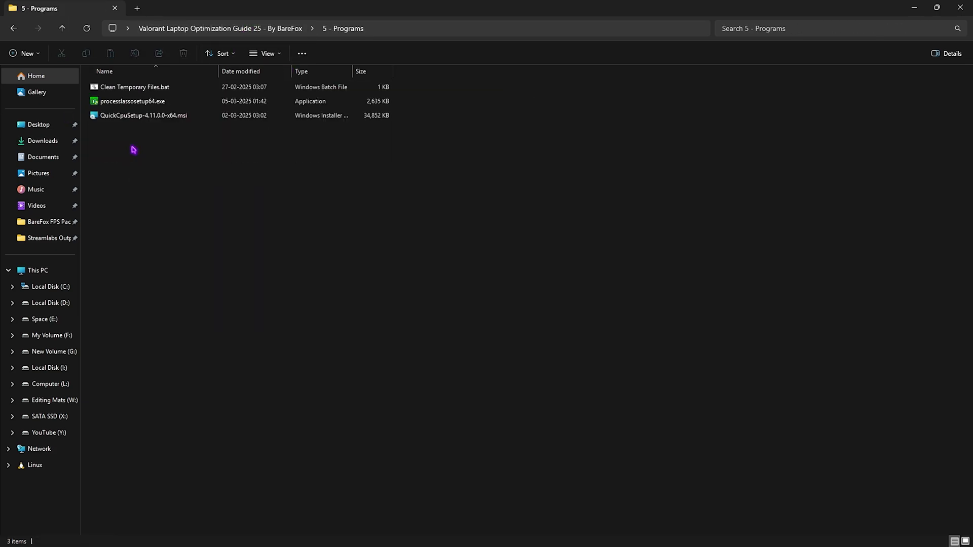
drag(143, 152, 159, 90)
click(101, 154)
click(152, 90)
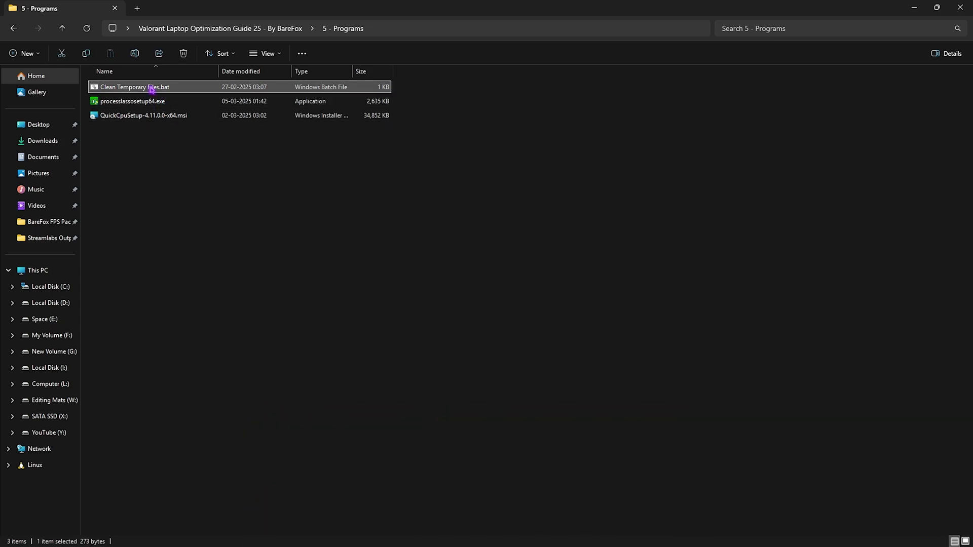
right_click(170, 91)
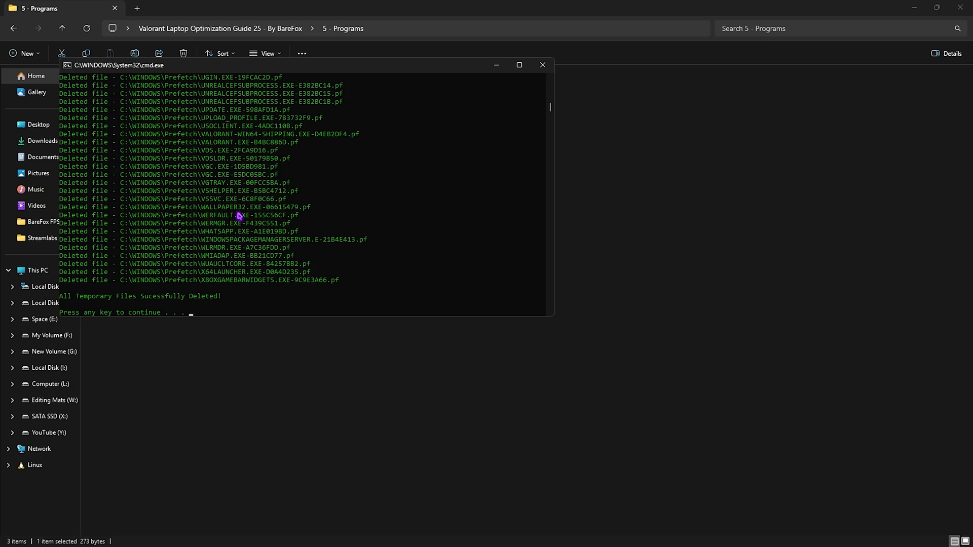
Close the finished cleanup window and bring the Process Lasso window to the front
click(542, 66)
click(154, 102)
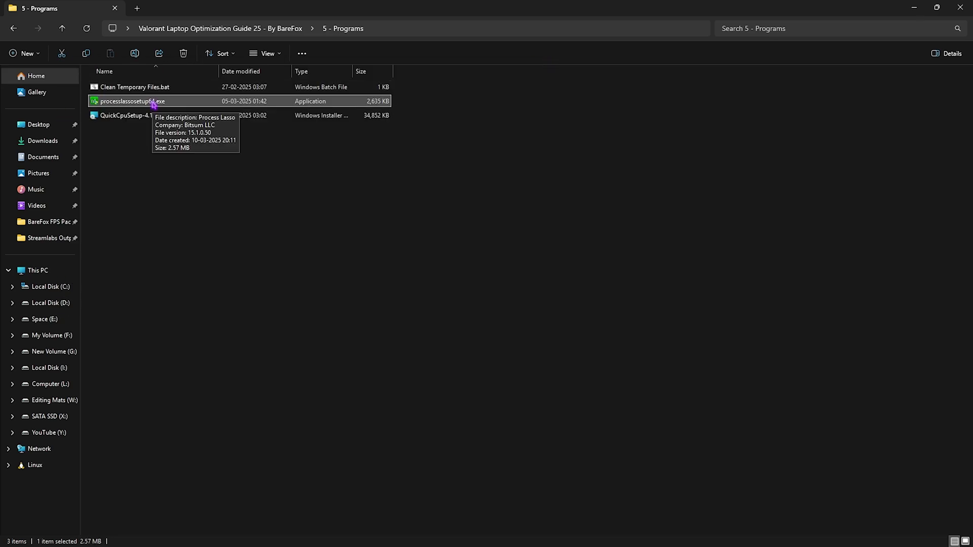
key(super)
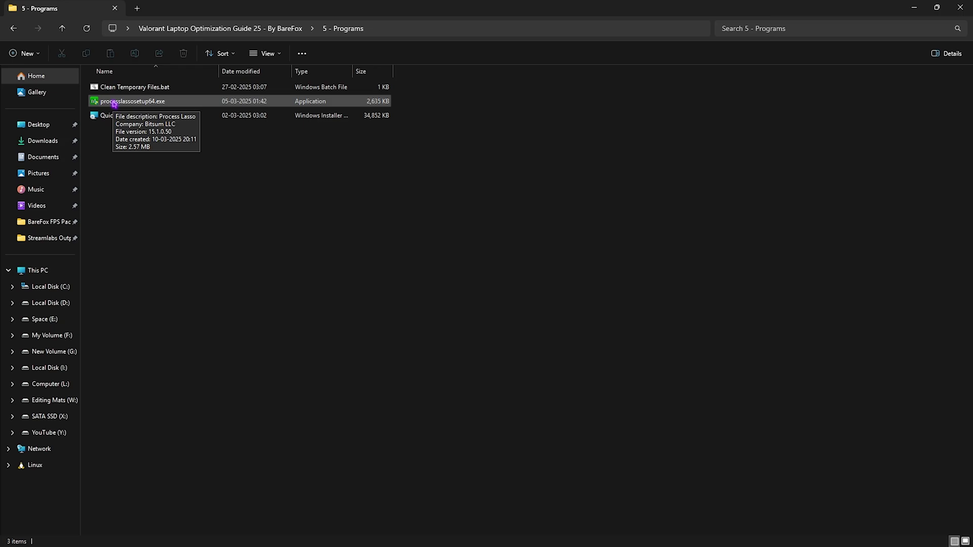
mouse_move(655, 536)
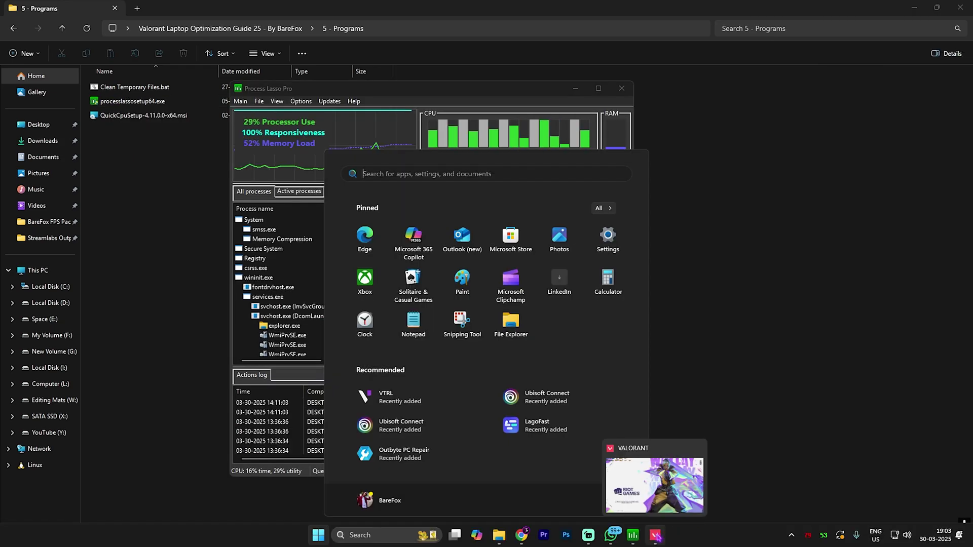
click(302, 94)
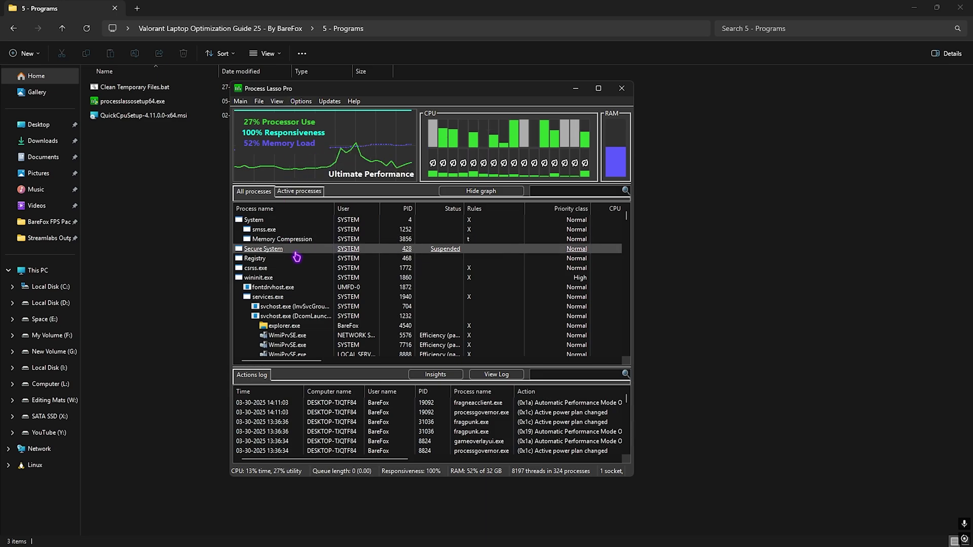
Set VALORANT-Win64-Shipping.exe's current CPU priority to High in Active processes, then minimize Process Lasso
click(295, 193)
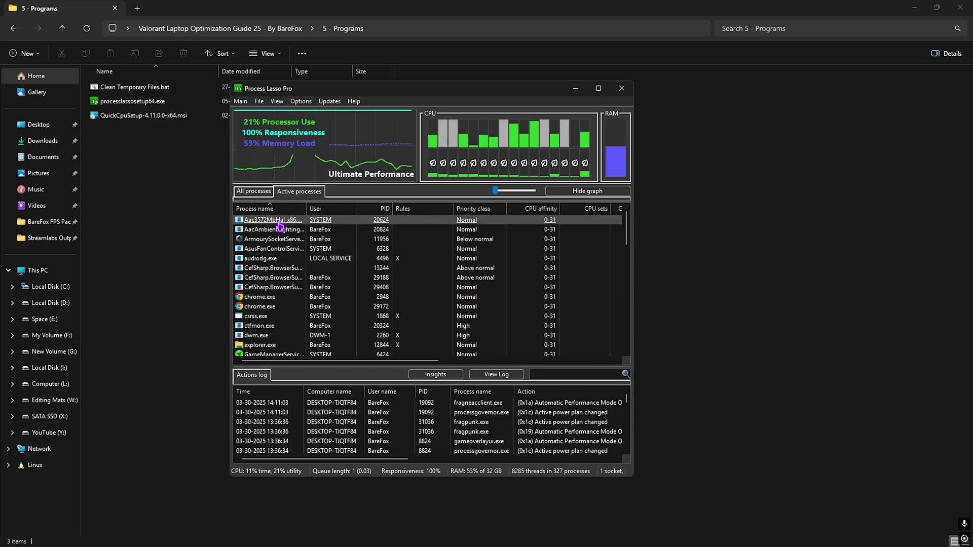
scroll(279, 226, down, 6)
scroll(279, 226, down, 15)
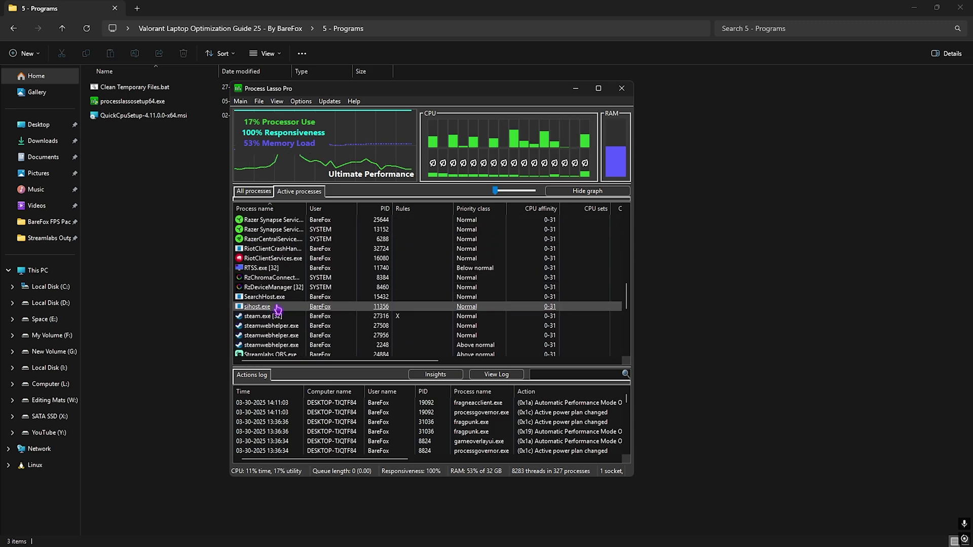
scroll(294, 299, down, 3)
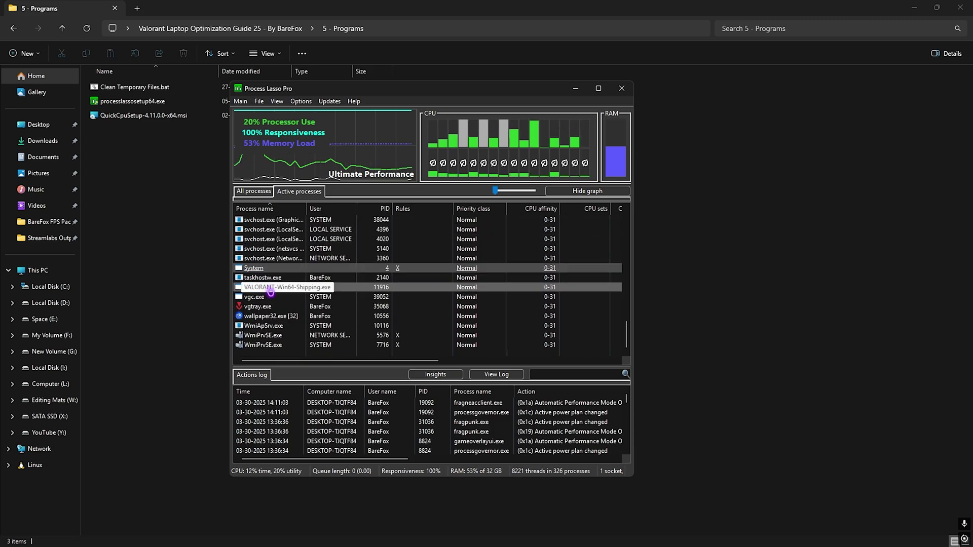
scroll(290, 288, down, 1)
right_click(274, 278)
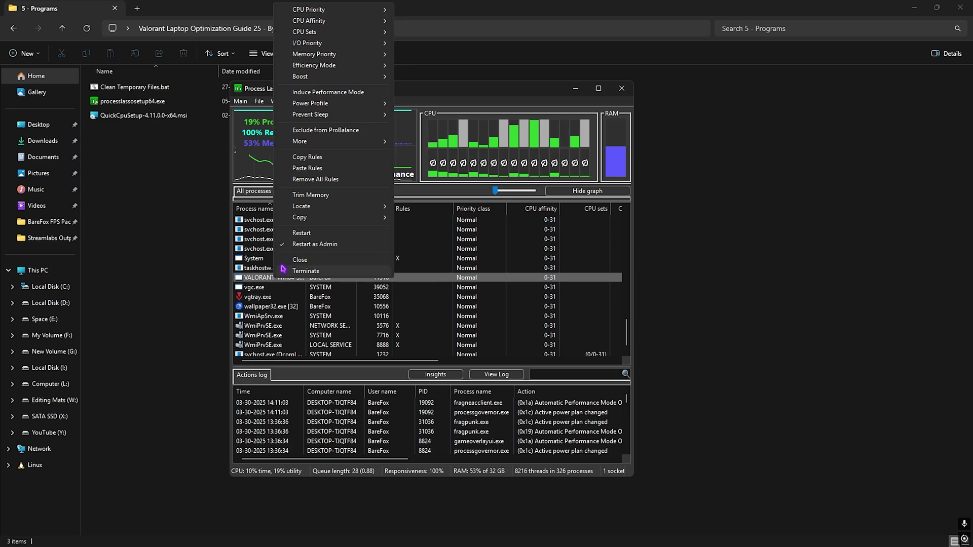
mouse_move(328, 13)
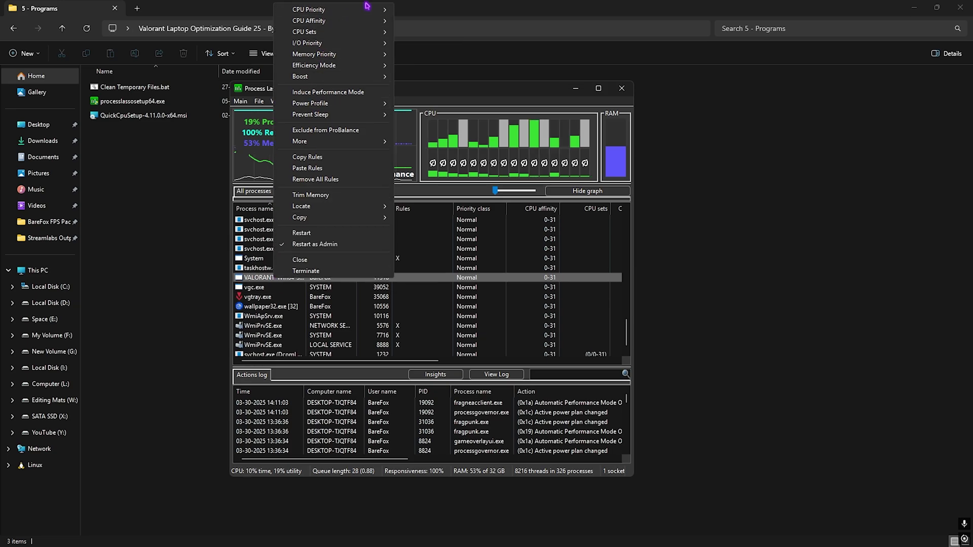
mouse_move(431, 10)
click(486, 21)
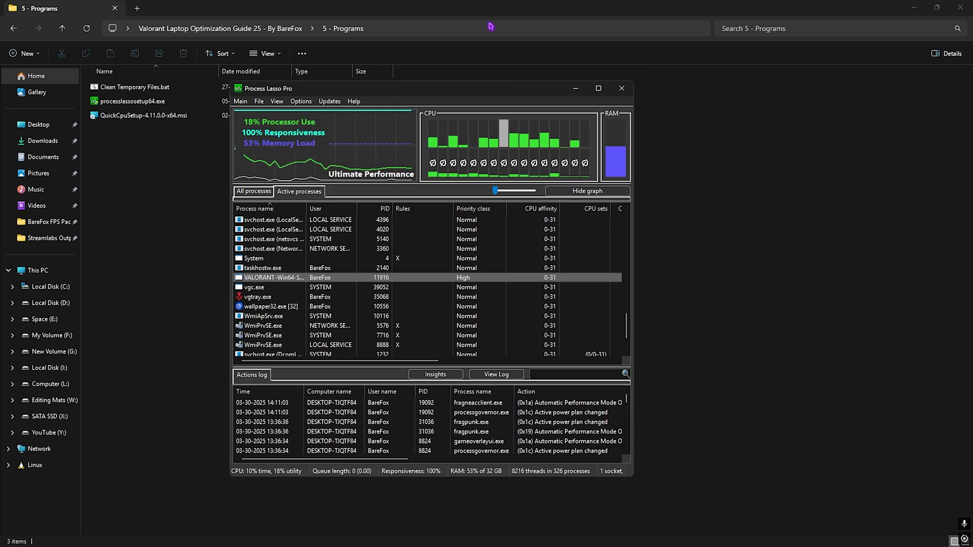
scroll(355, 284, up, 2)
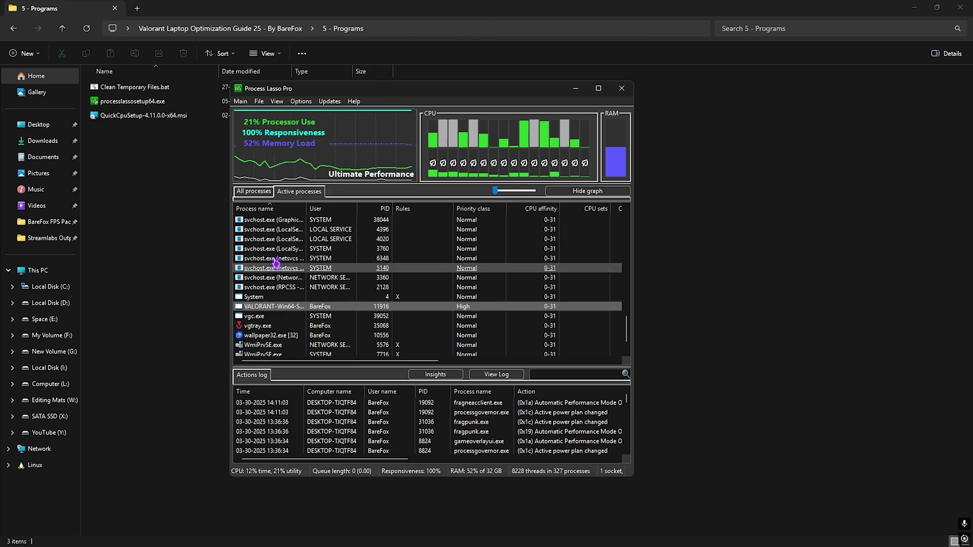
click(576, 89)
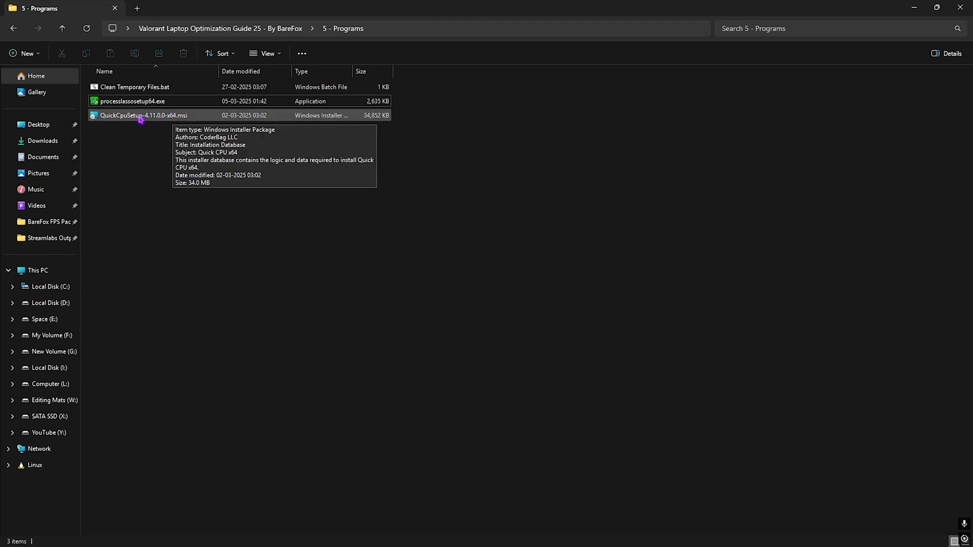
Launch Quick CPU, keep the Ultimate Performance plan, set core parking to 100% and apply the change
key(super)
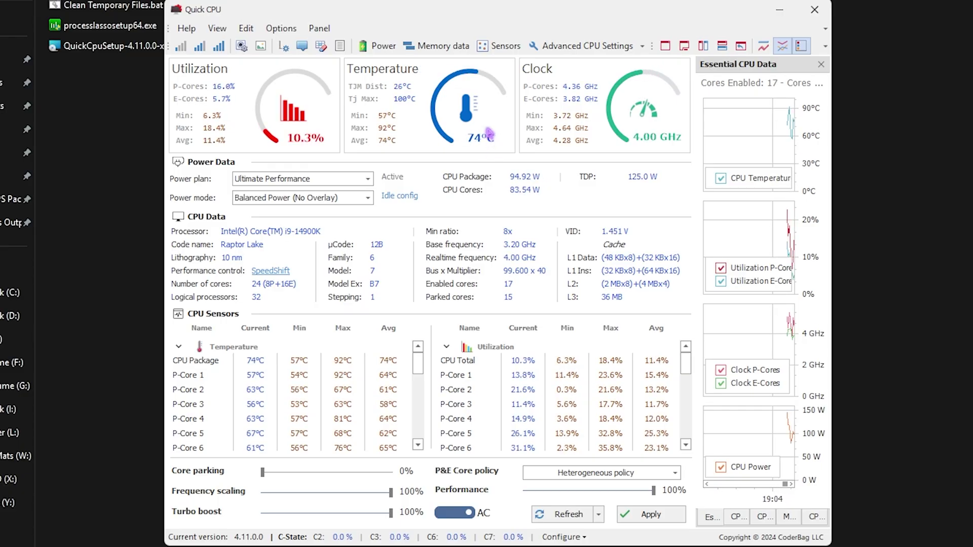
click(299, 183)
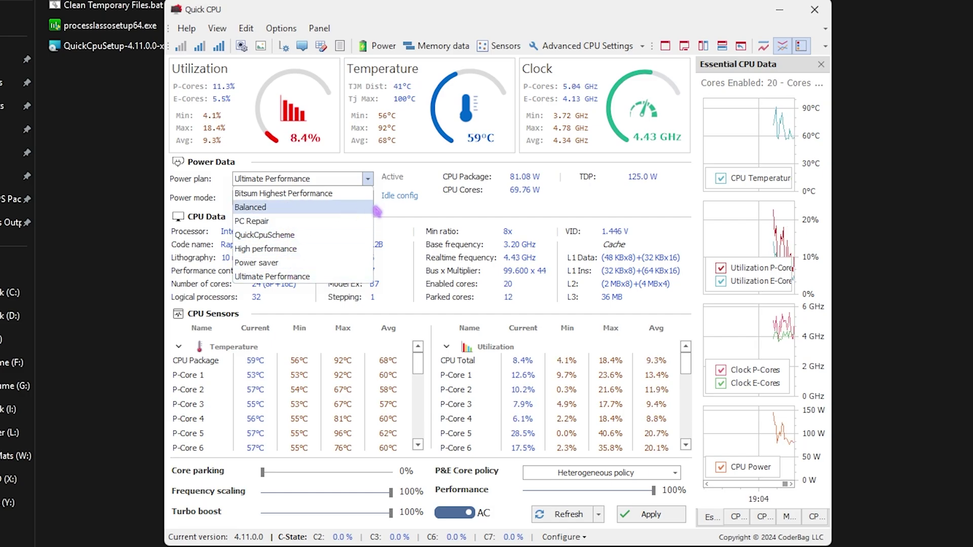
click(401, 182)
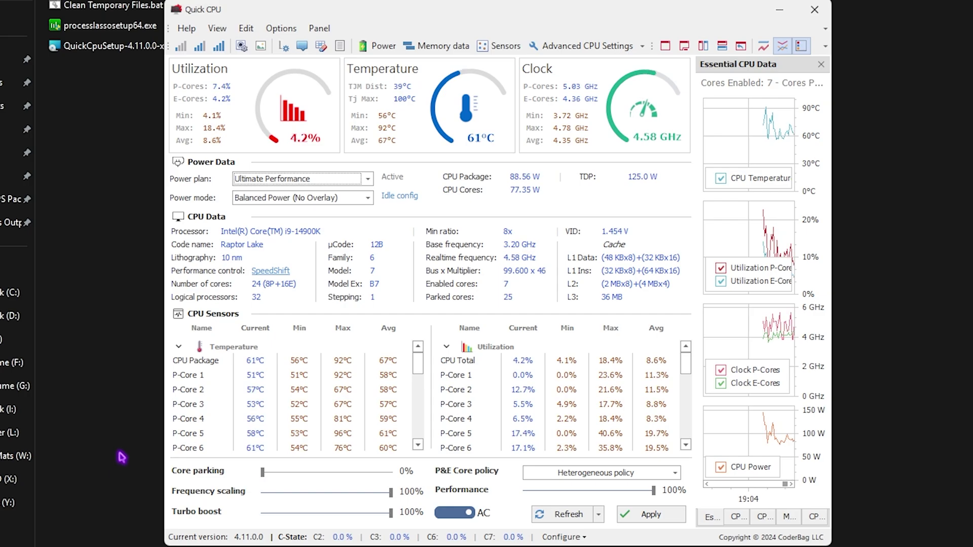
drag(262, 472, 452, 485)
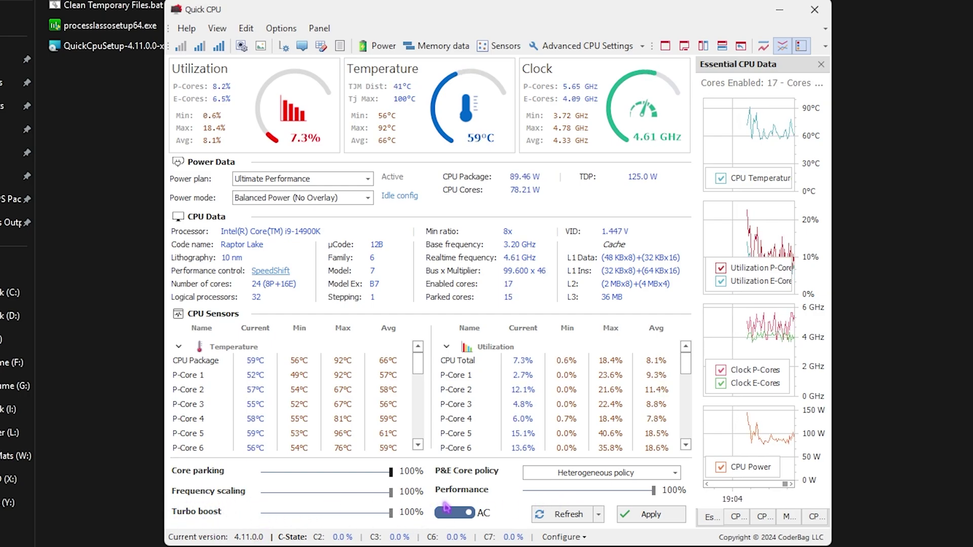
click(654, 517)
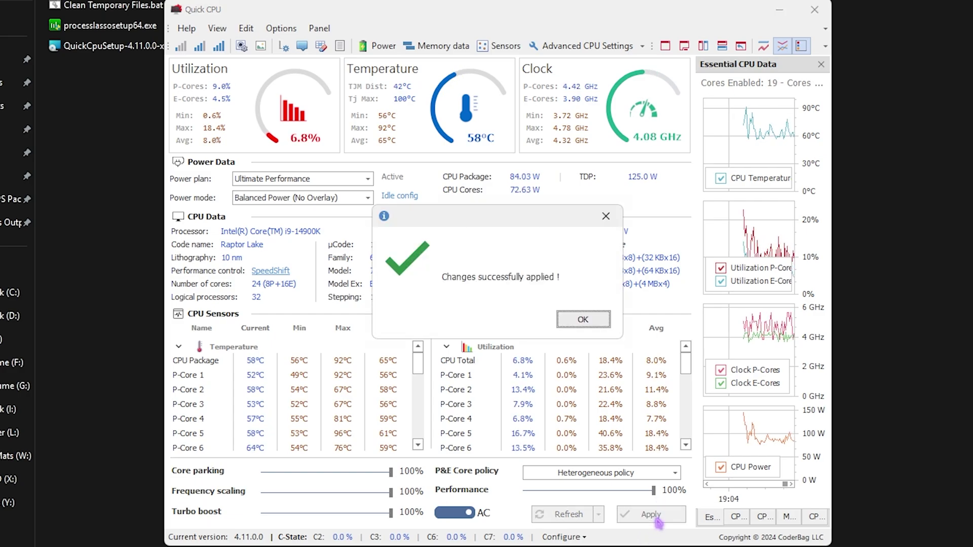
click(641, 321)
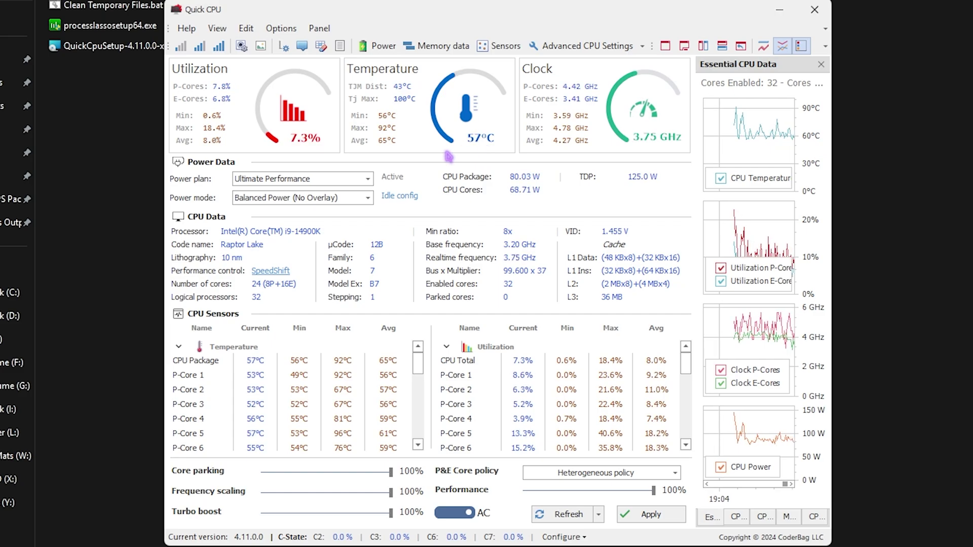
Close Quick CPU, view the five registry files in 6 - Disable Unwanted Services, then go back up
key(alt+F4)
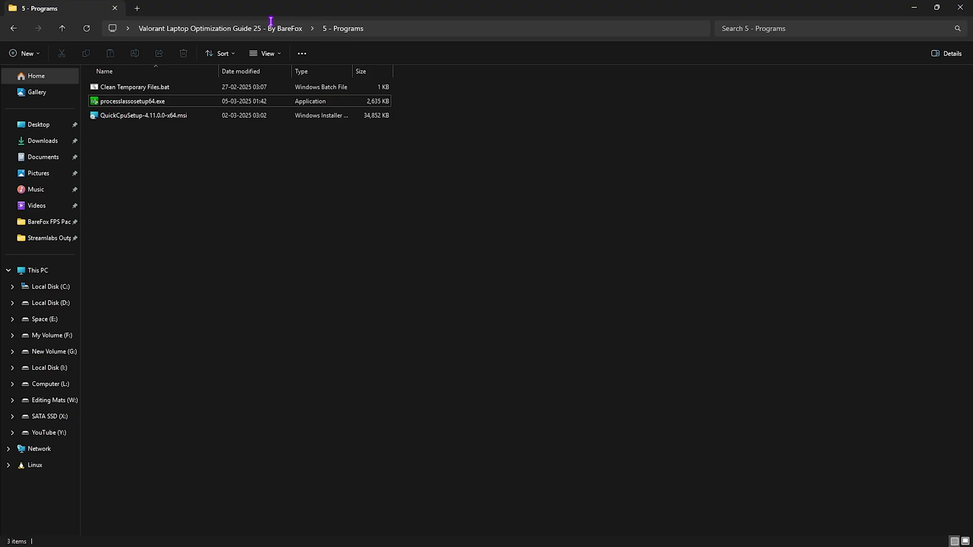
click(268, 28)
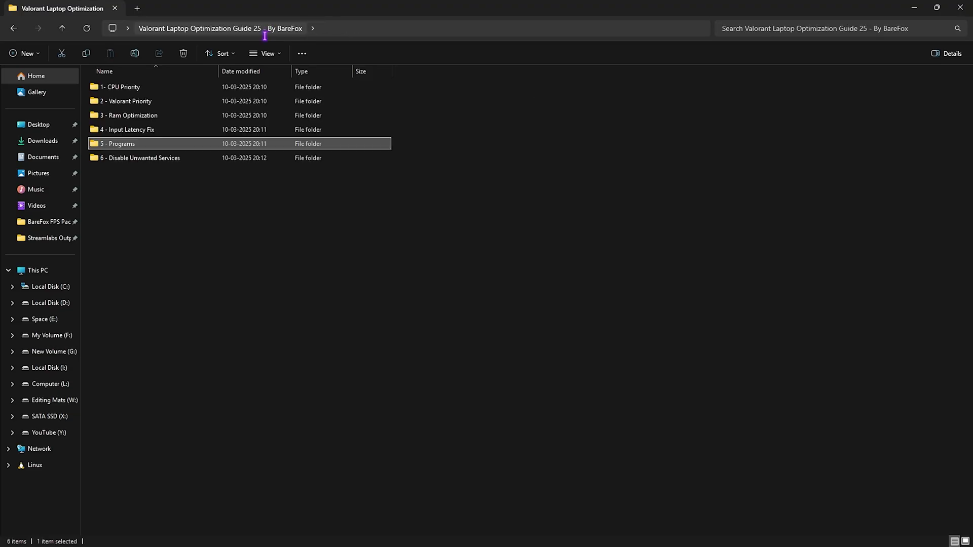
double_click(141, 158)
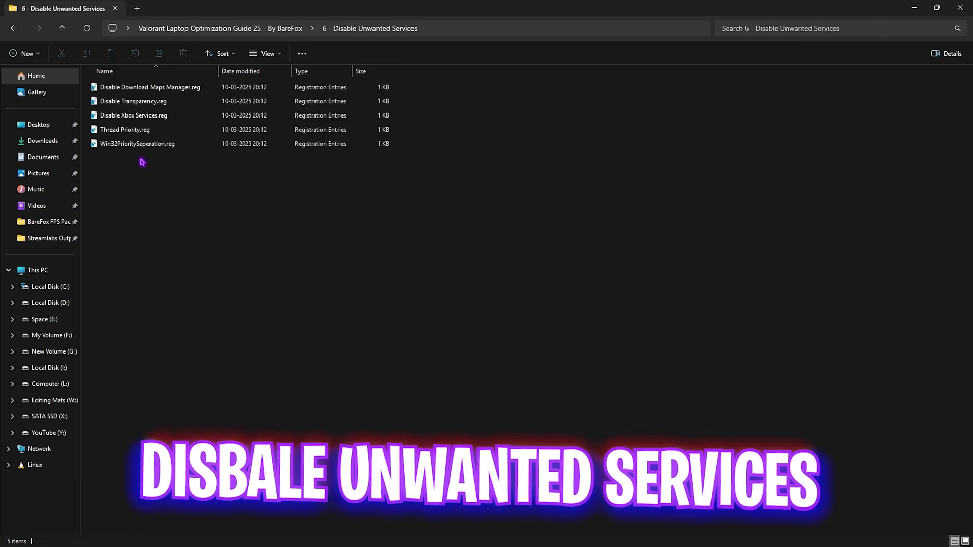
key(ctrl+a)
click(163, 169)
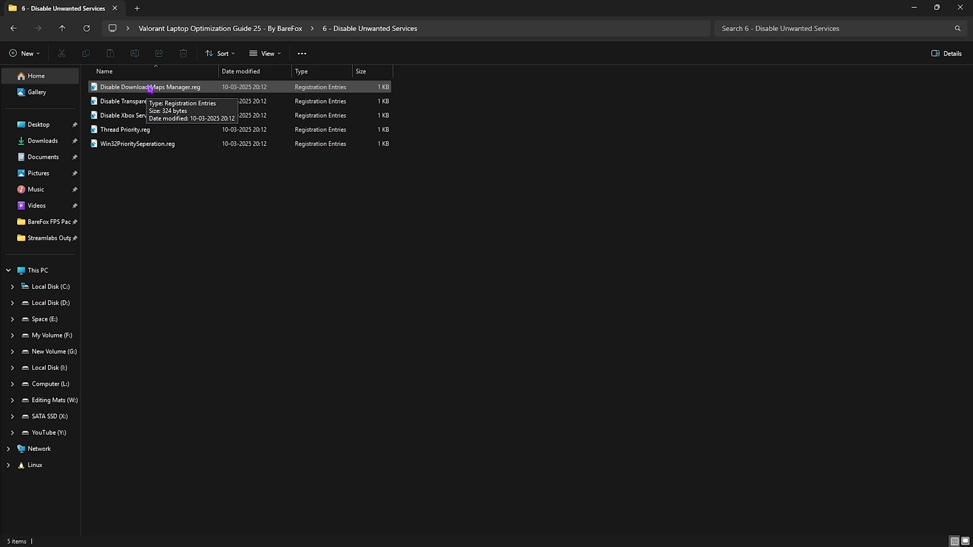
key(alt+Up)
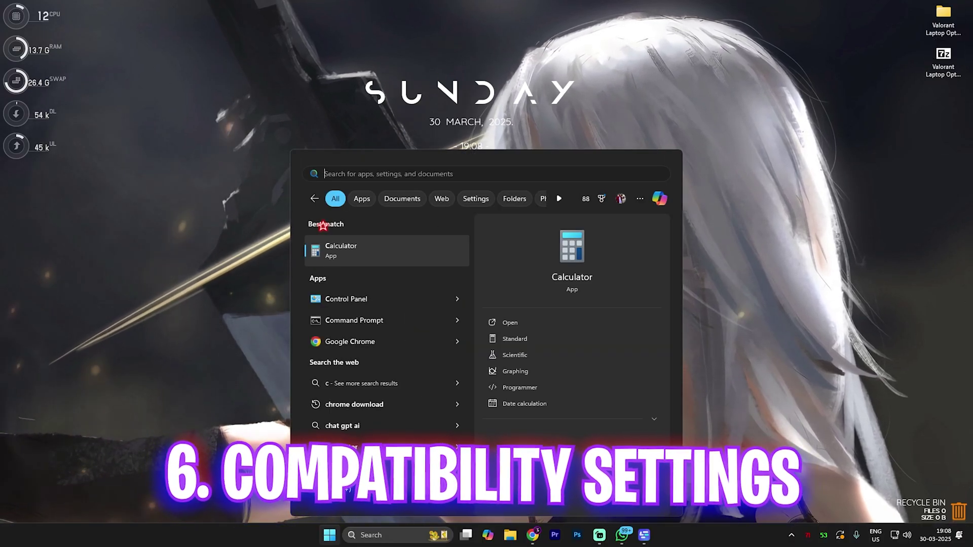
Find the VALORANT shortcut via search and jump to its target location
text(vaLORANT)
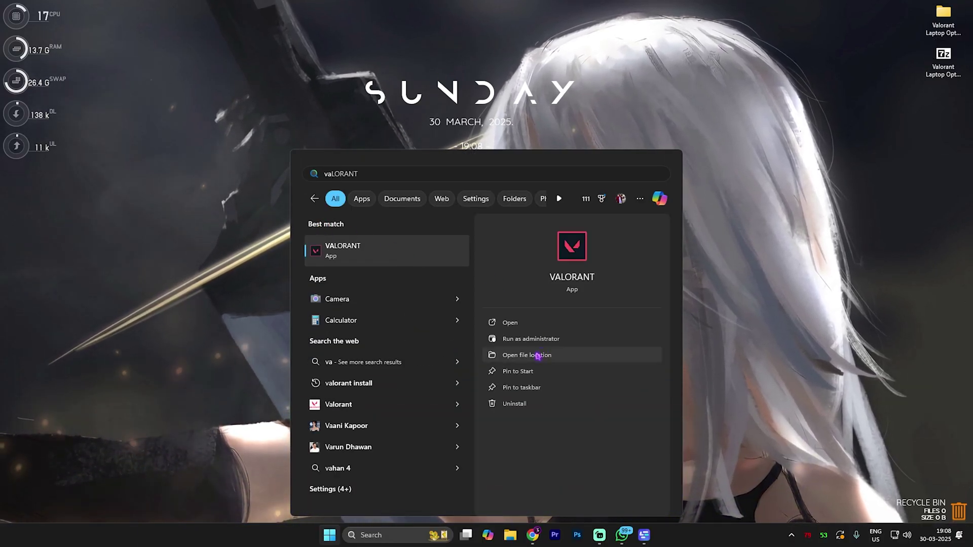
click(538, 354)
right_click(180, 103)
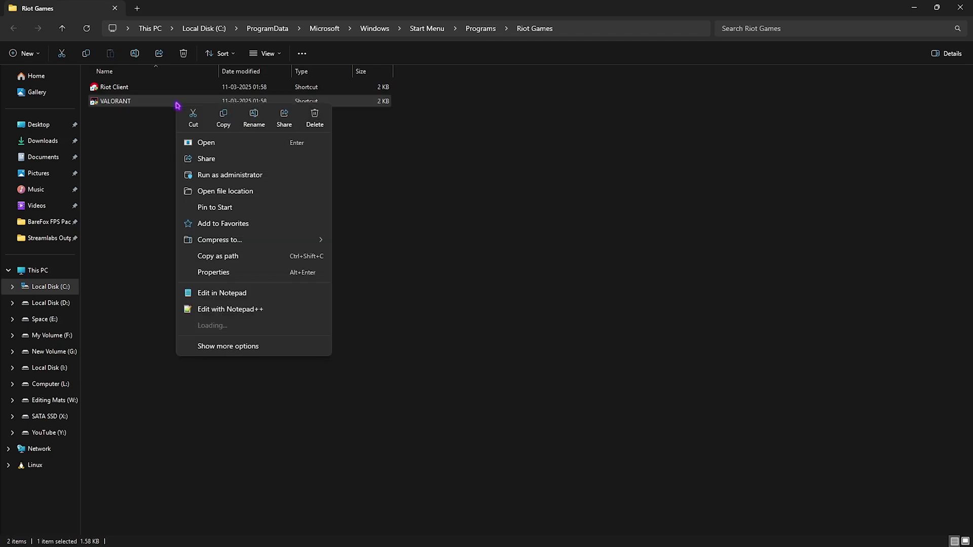
click(224, 193)
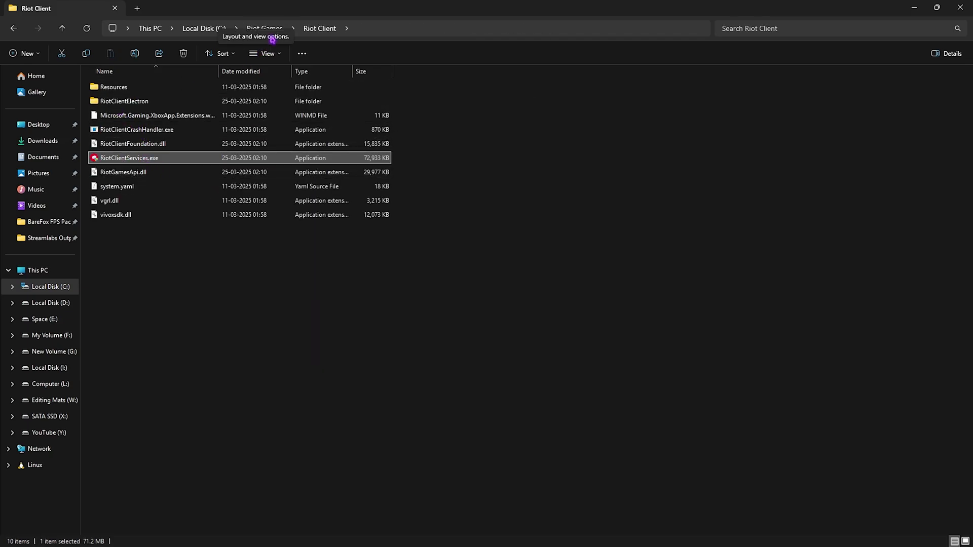
Navigate to Riot Games\VALORANT\live\ShooterGame\Binaries\Win64 and select VALORANT-Win64-Shipping.exe
click(264, 28)
double_click(145, 105)
double_click(144, 88)
double_click(144, 97)
double_click(145, 89)
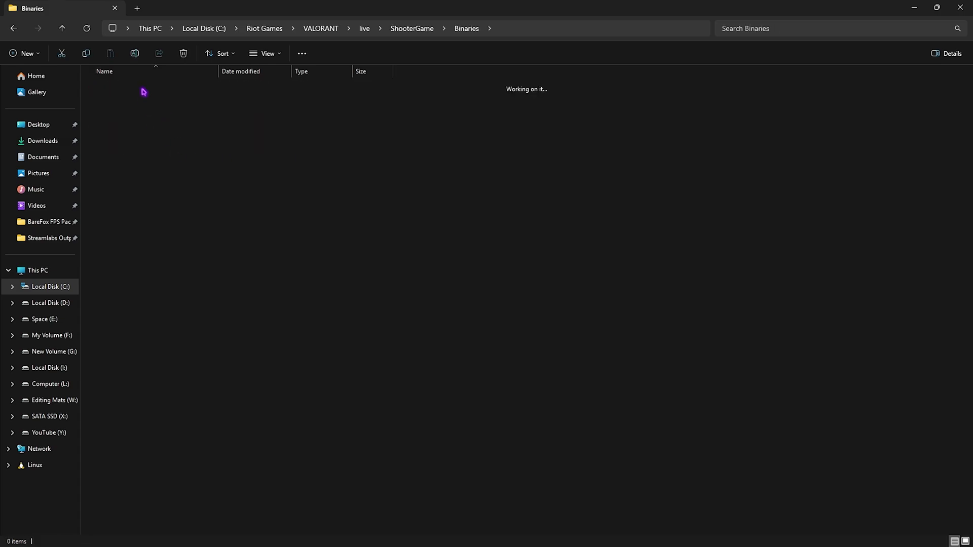
scroll(178, 282, down, 10)
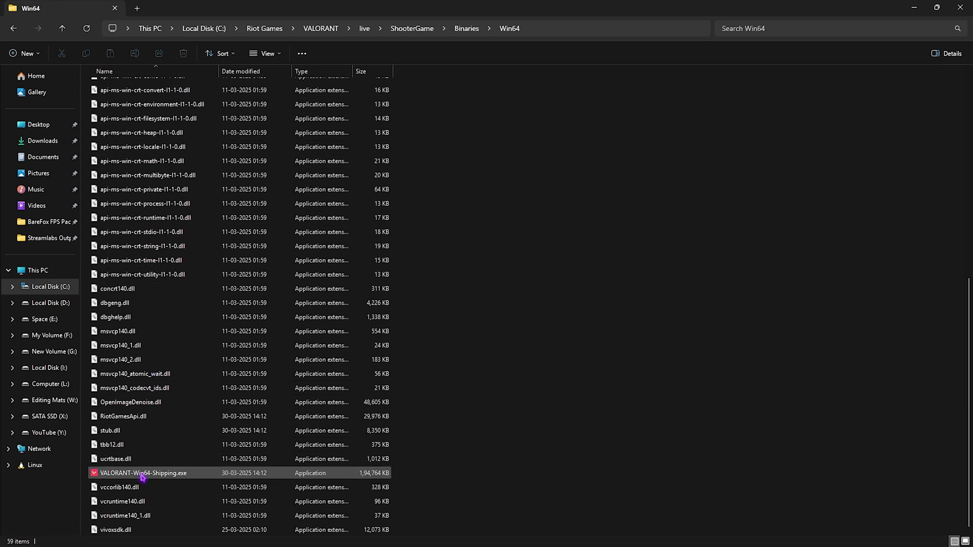
click(143, 475)
In the executable's Compatibility properties, disable fullscreen optimizations, override high DPI scaling, and save
right_click(150, 475)
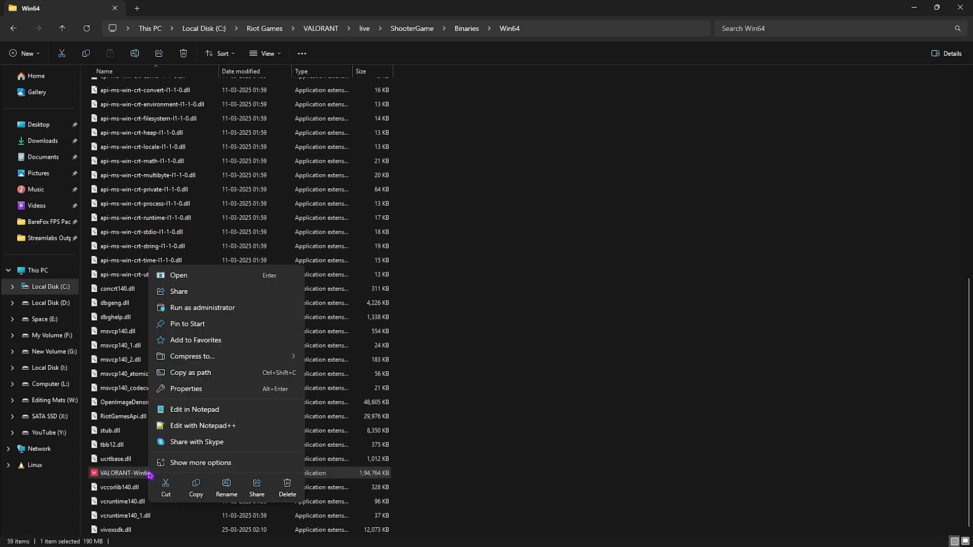
click(183, 389)
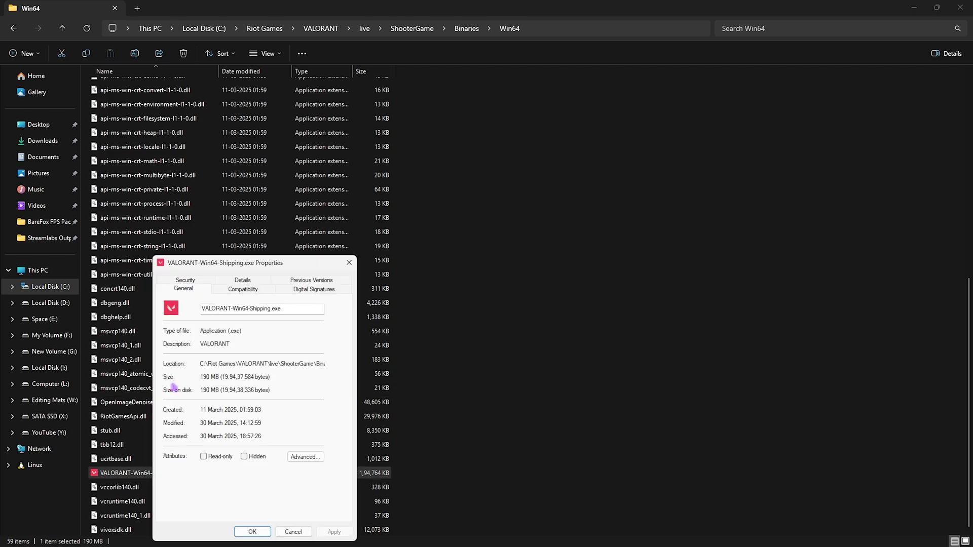
click(243, 288)
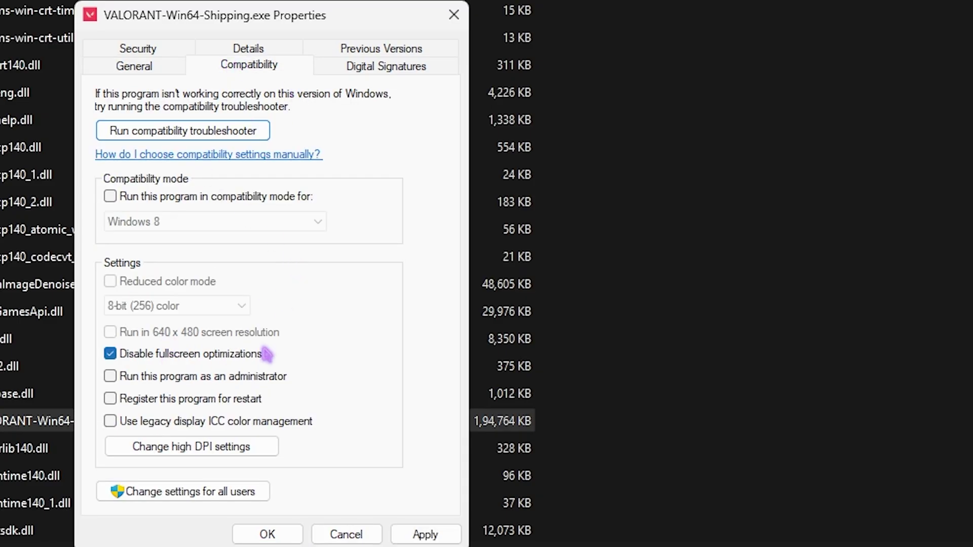
click(182, 451)
click(181, 399)
click(342, 463)
click(422, 535)
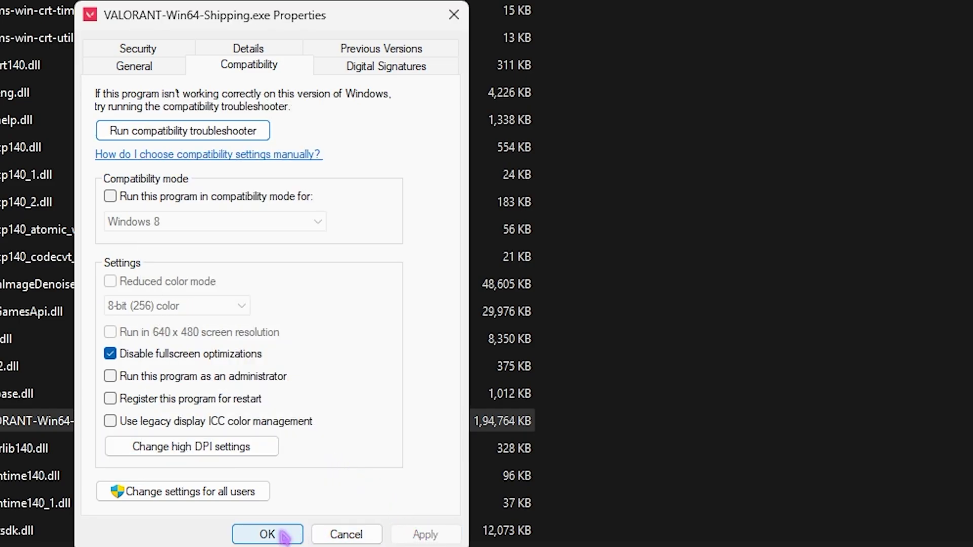
click(261, 533)
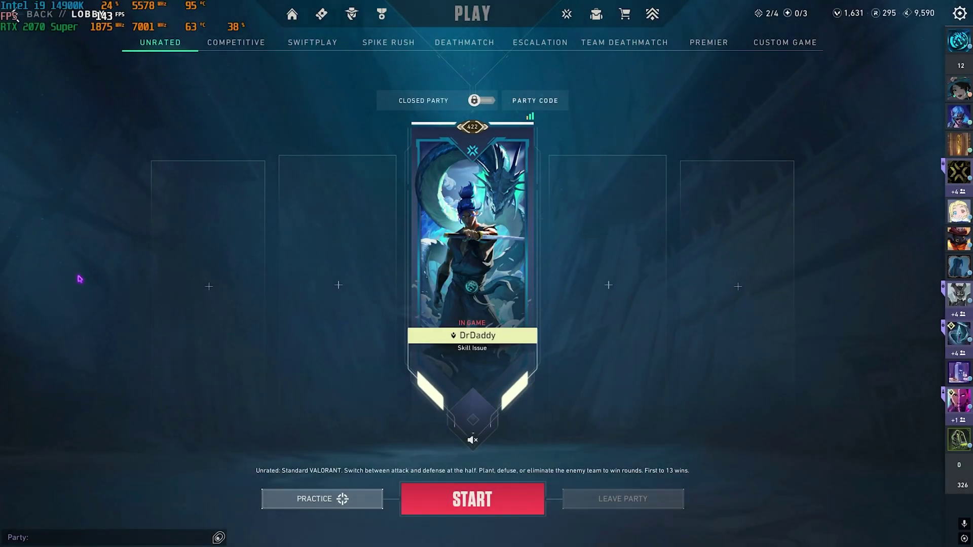
Open Valorant's settings from the lobby menu and scroll the General tab down to Network Buffering
key(Escape)
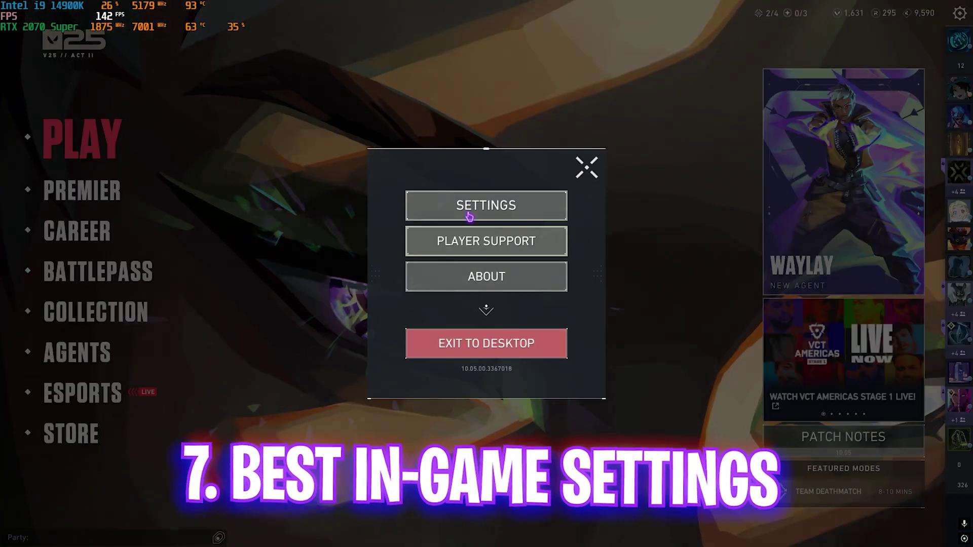
click(470, 217)
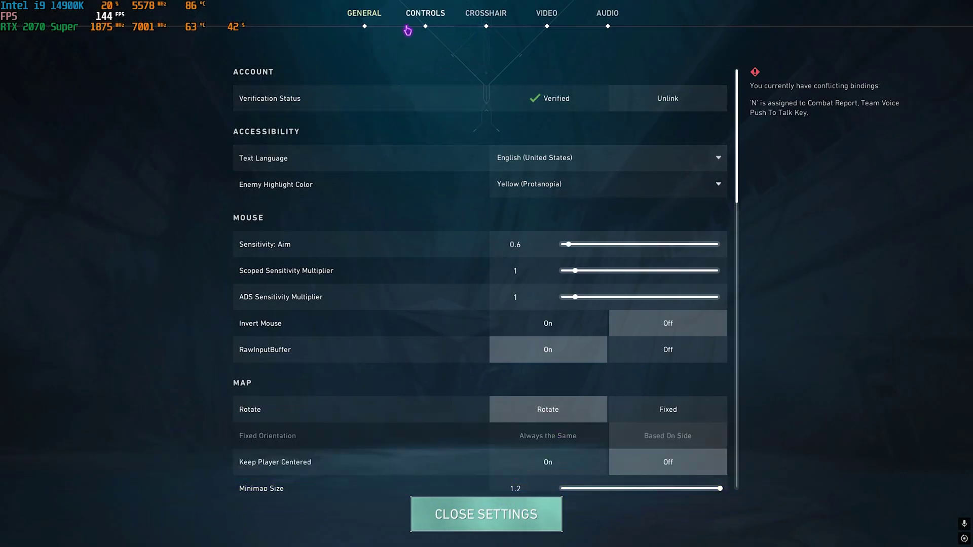
scroll(362, 217, down, 2)
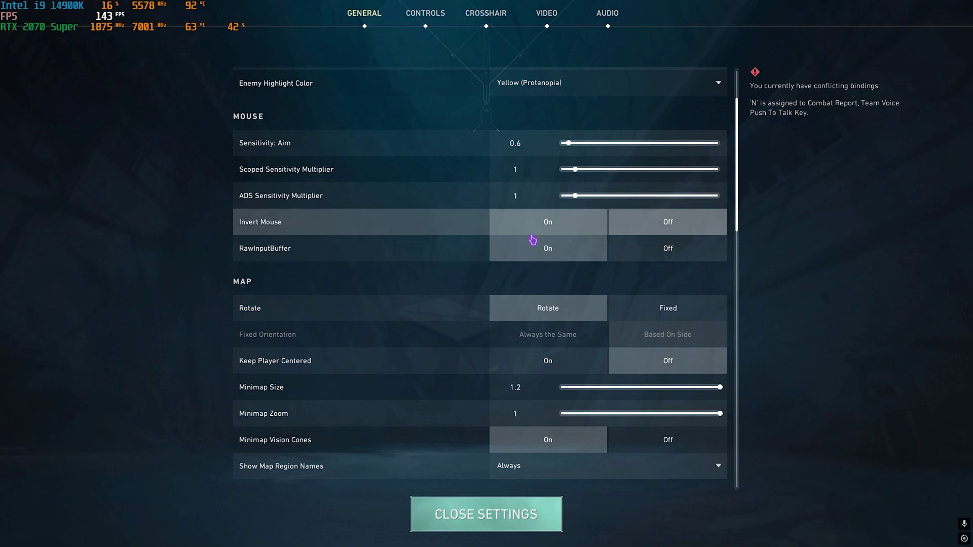
scroll(337, 317, down, 10)
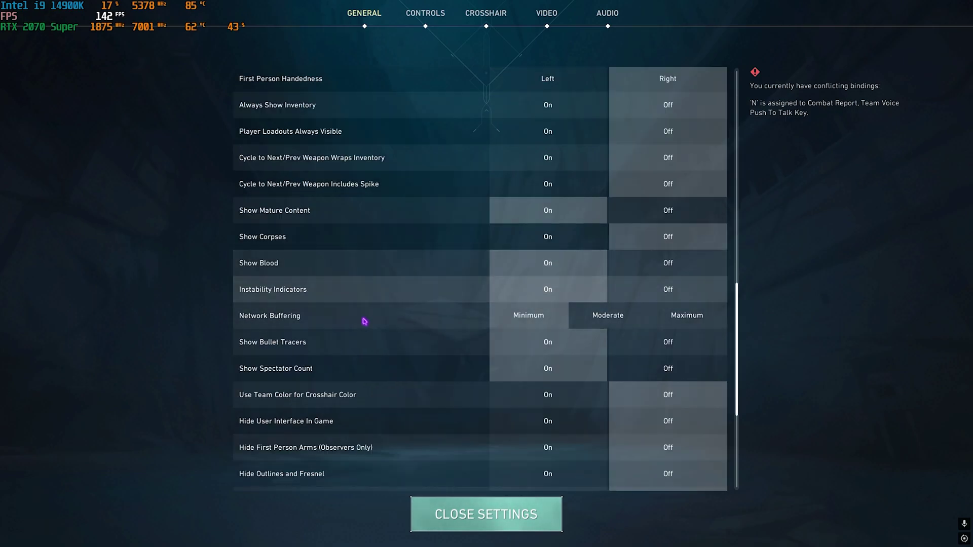
mouse_move(270, 323)
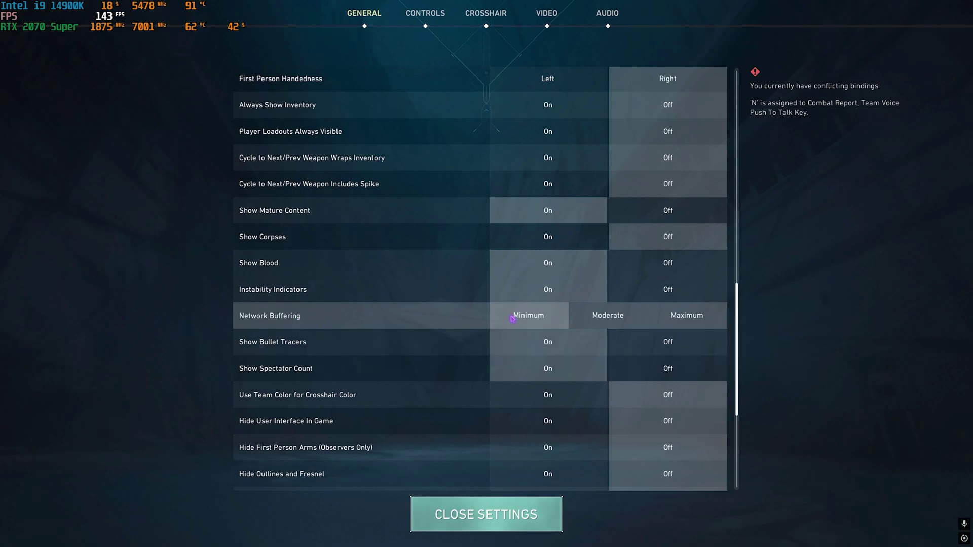
In Video settings, keep Windowed Fullscreen display mode and set NVIDIA Reflex to On + Boost
click(546, 16)
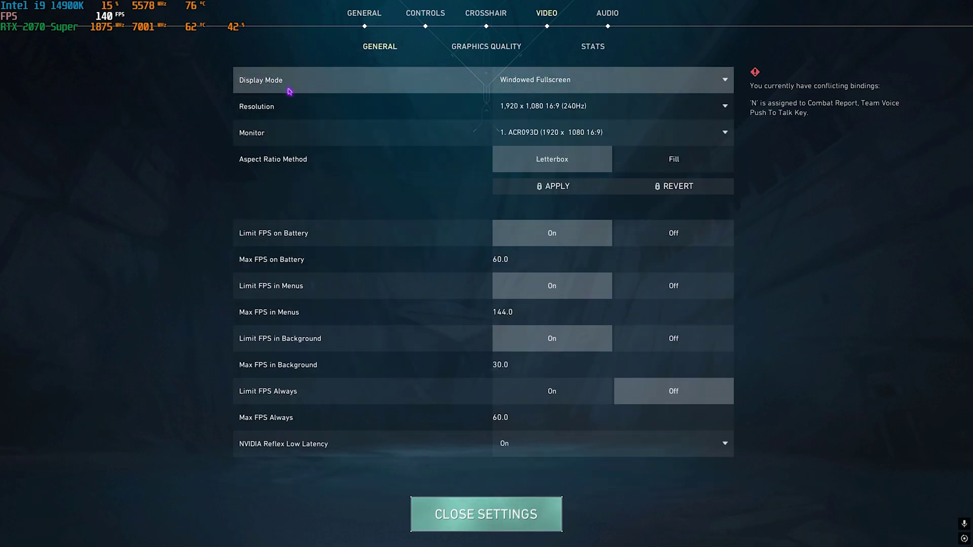
click(621, 84)
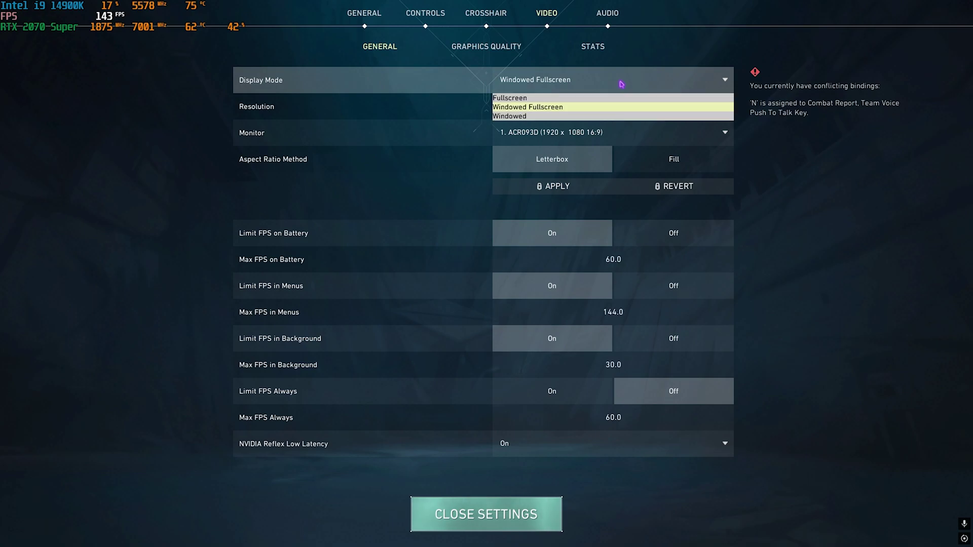
click(622, 84)
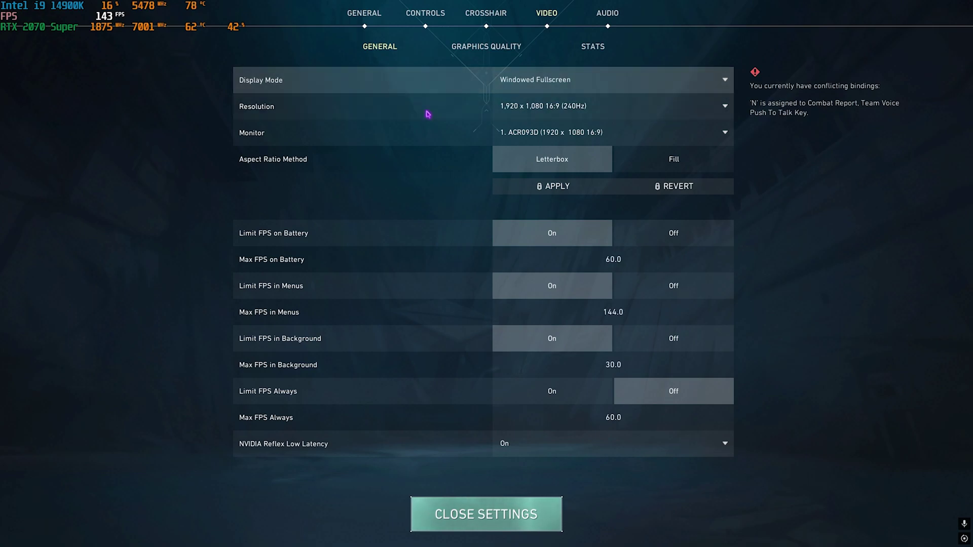
click(280, 456)
click(512, 495)
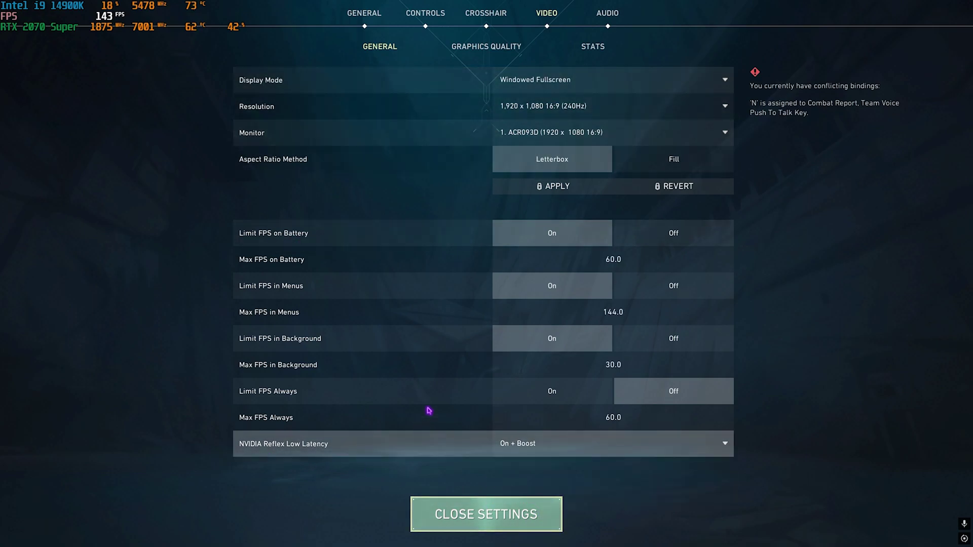
Set Material, Texture and Detail Quality to Low, Anti-Aliasing None, Cast Shadows Off, then close Settings
click(484, 48)
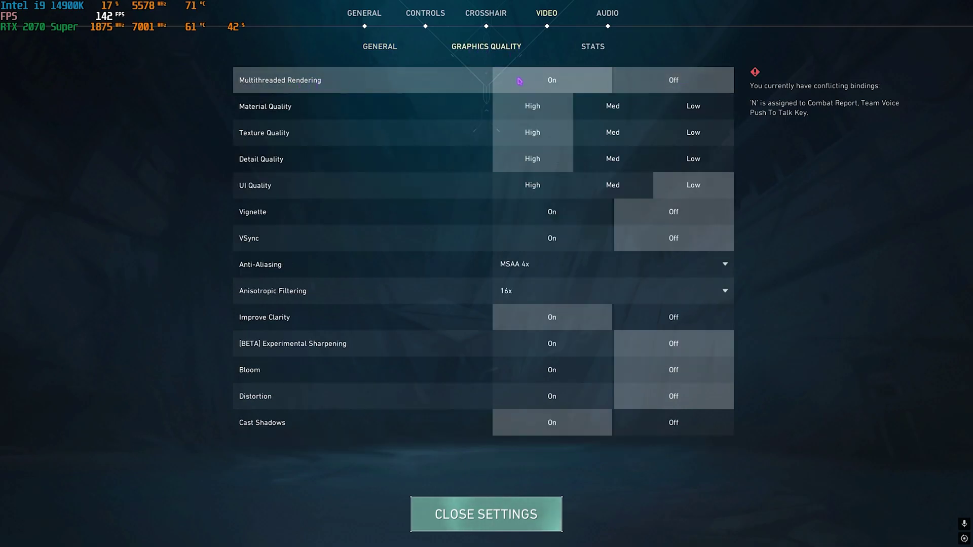
click(705, 113)
click(687, 159)
click(690, 134)
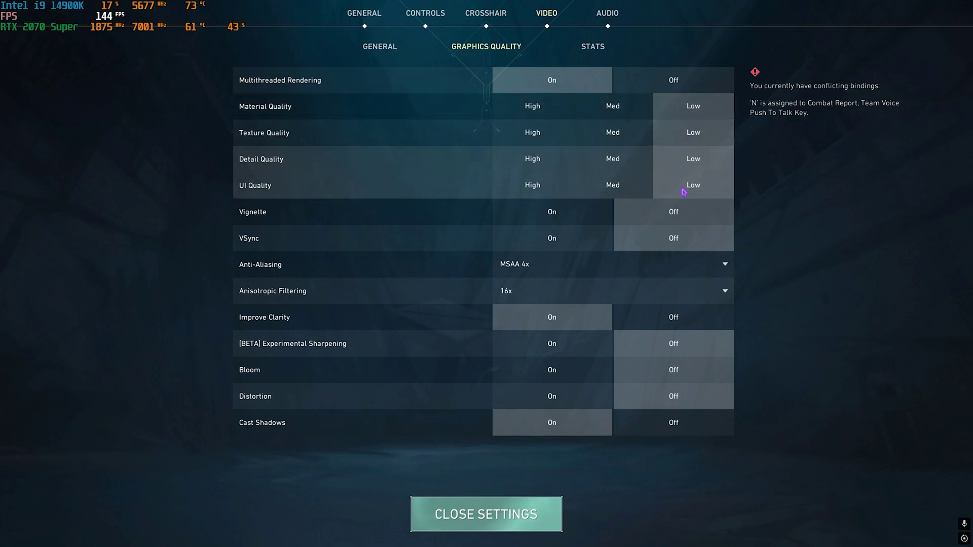
click(578, 269)
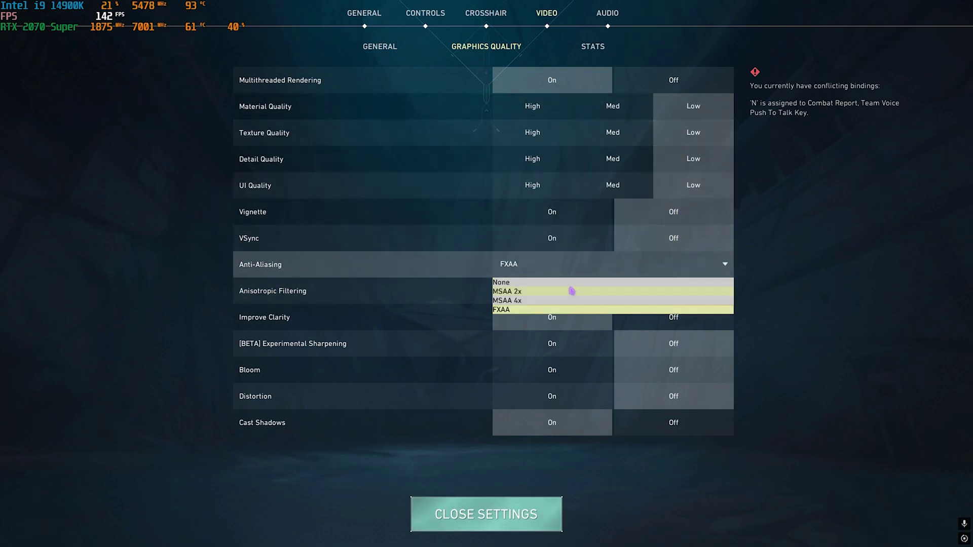
click(525, 284)
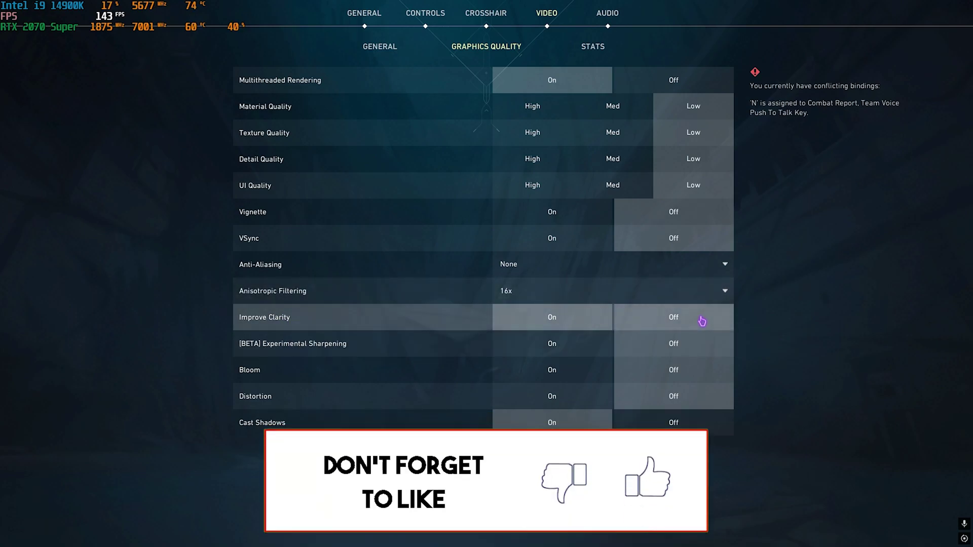
click(674, 423)
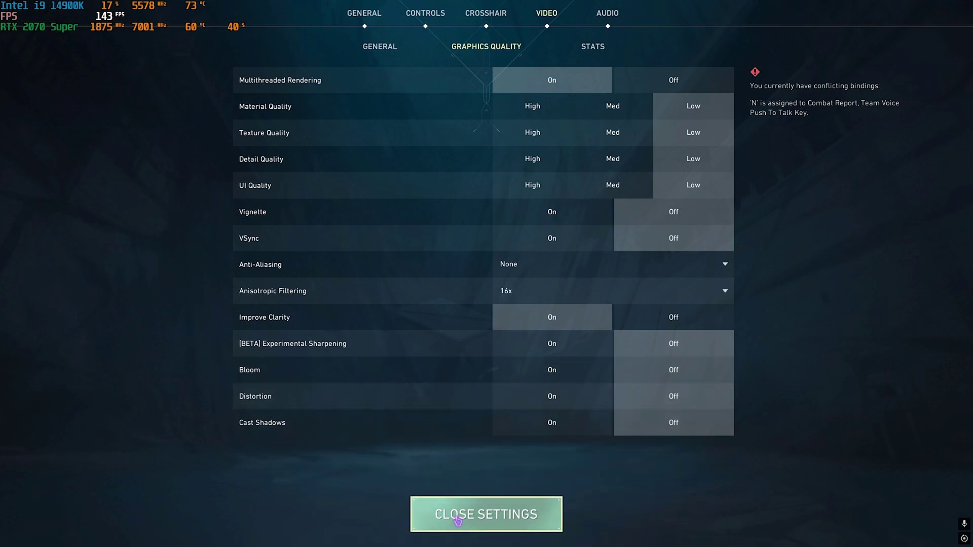
click(457, 520)
Enter a match, cast the Leer eye, shoot at Jett toward A Long, then view the scoreboard
click(103, 141)
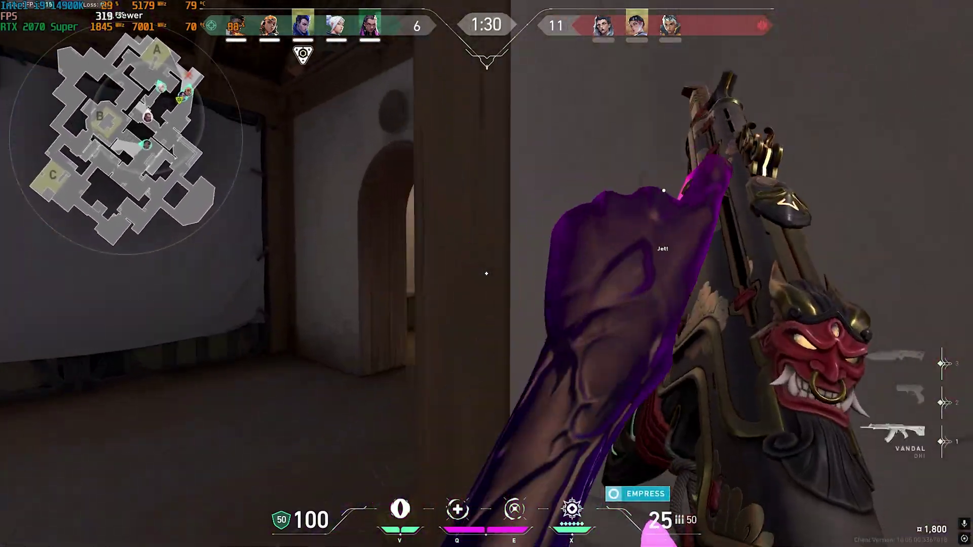
key(v)
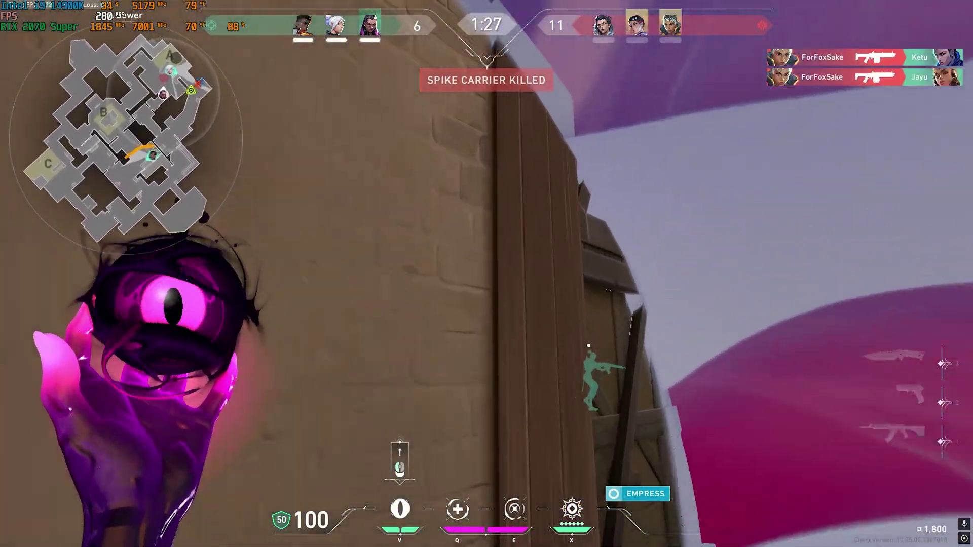
click(486, 274)
click(486, 274)
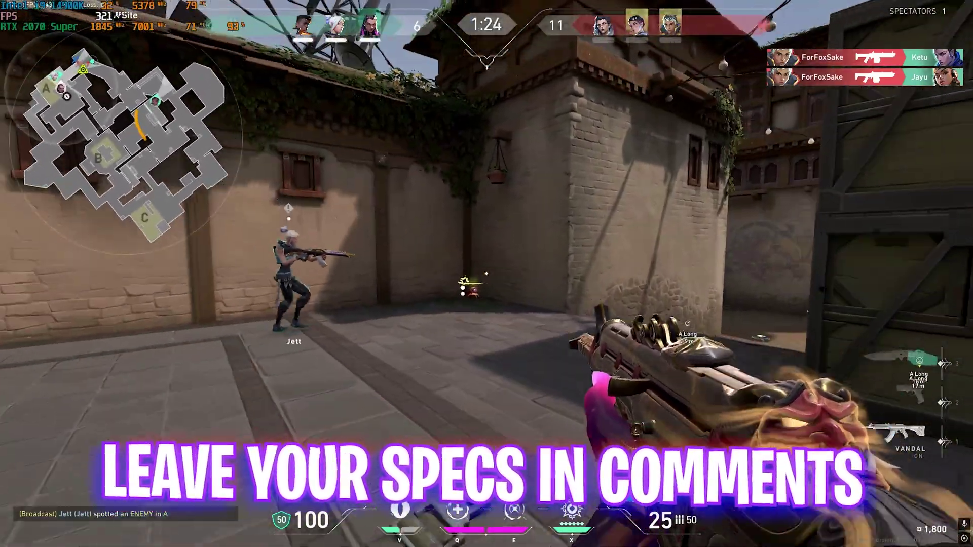
click(486, 274)
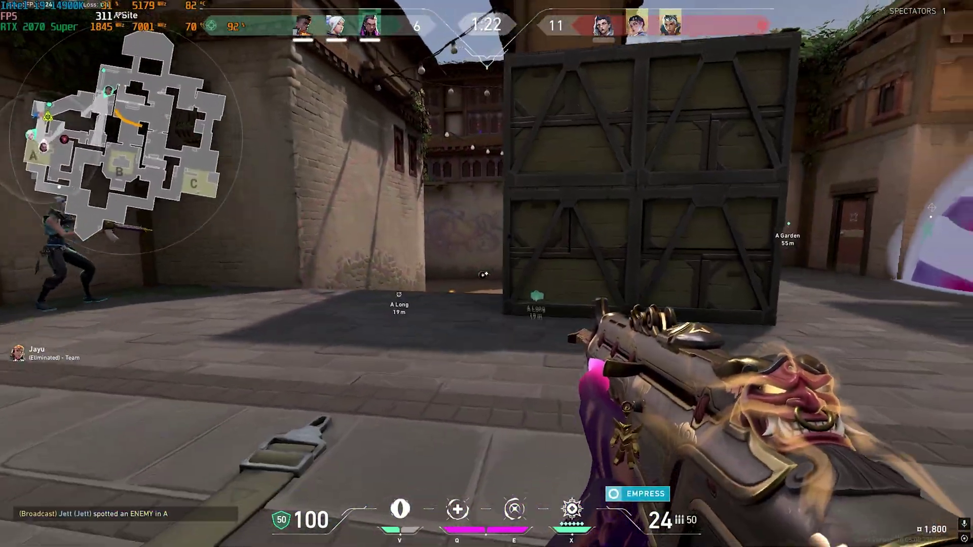
key(Tab)
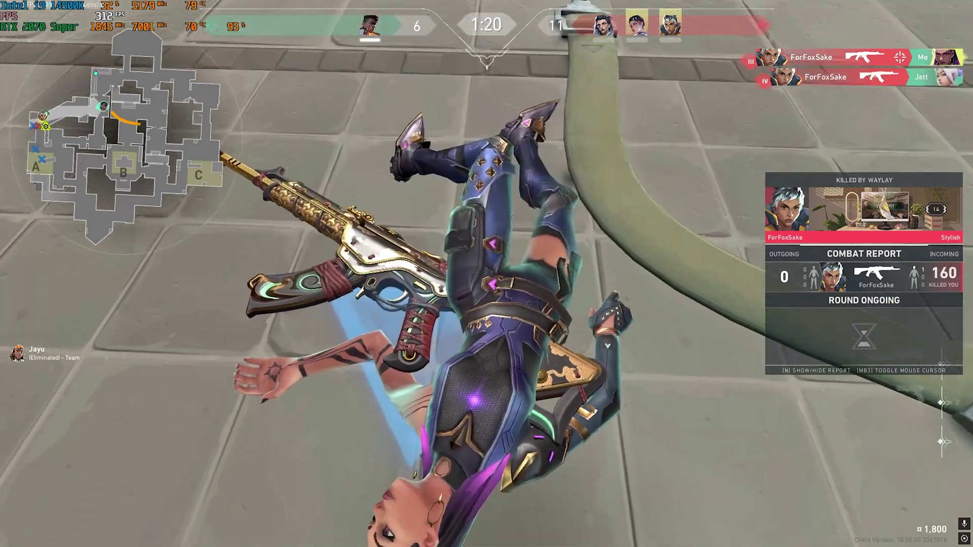